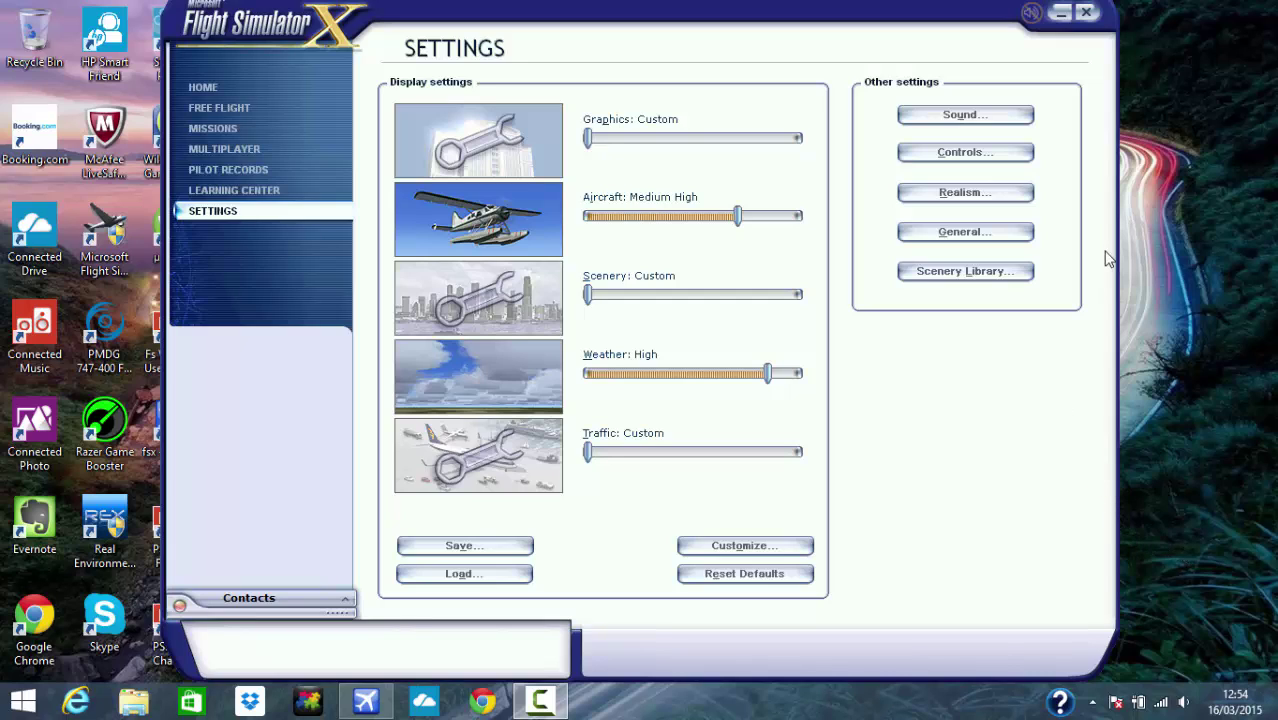
- Search Windows for "my pc", review the computer's system properties, and close the System window
mouse_move(1272, 4)
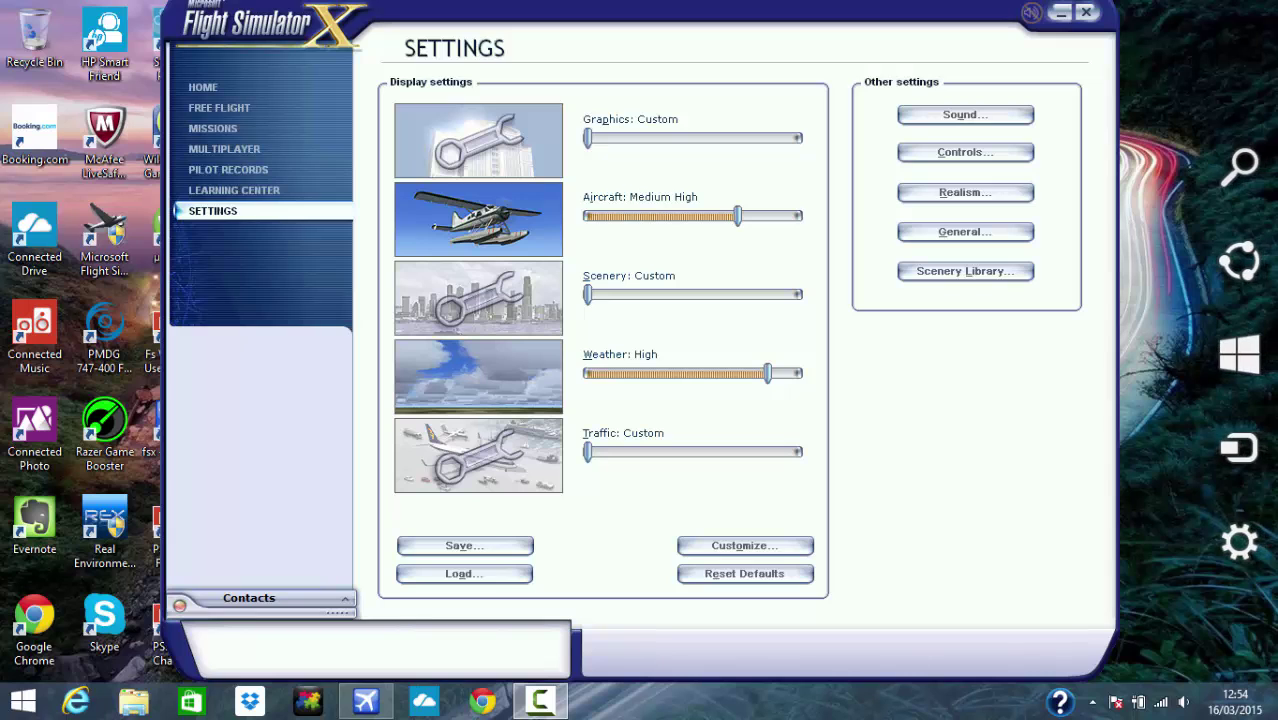
left_click(1235, 177)
type("my pc")
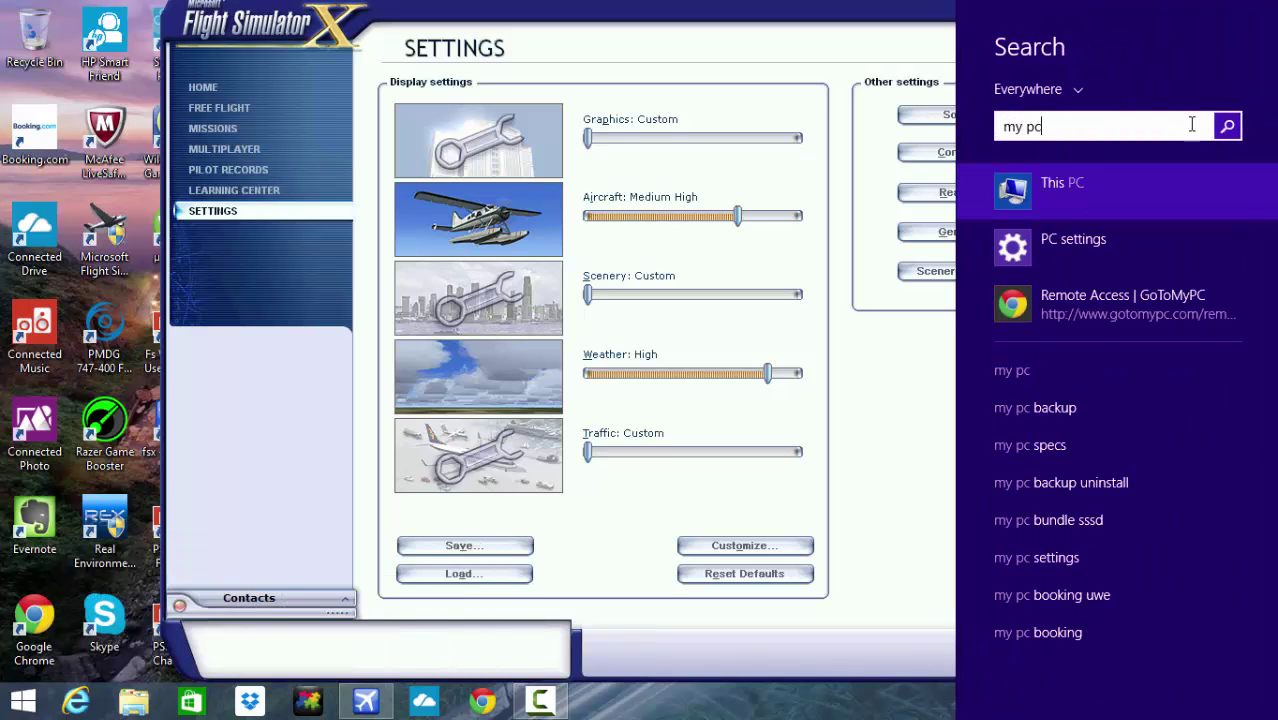
right_click(1093, 199)
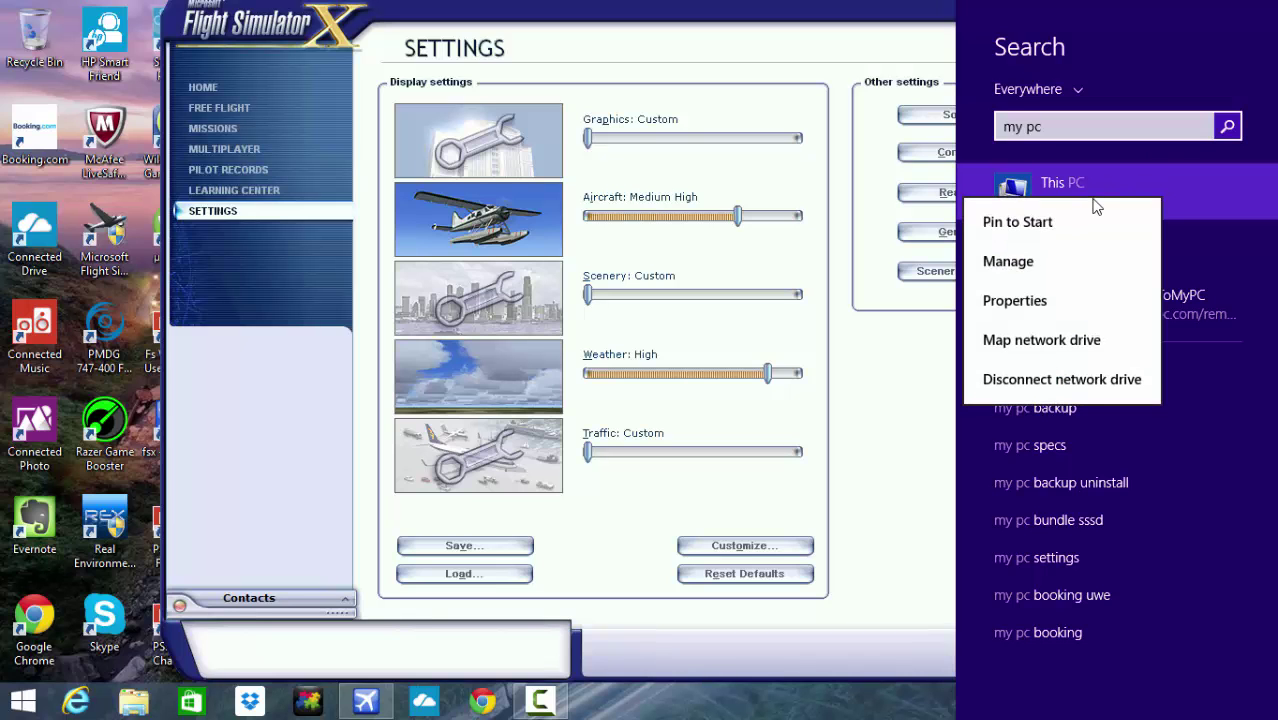
left_click(1017, 303)
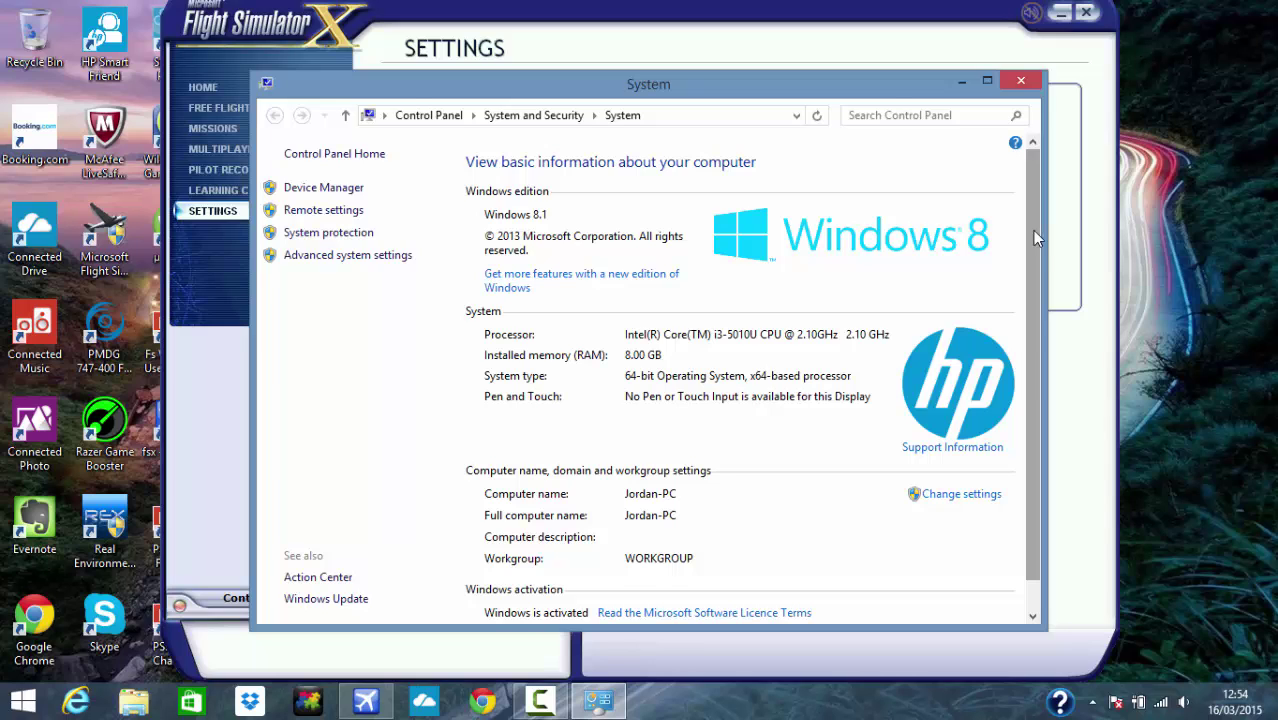
left_click_drag(1035, 236, 1033, 244)
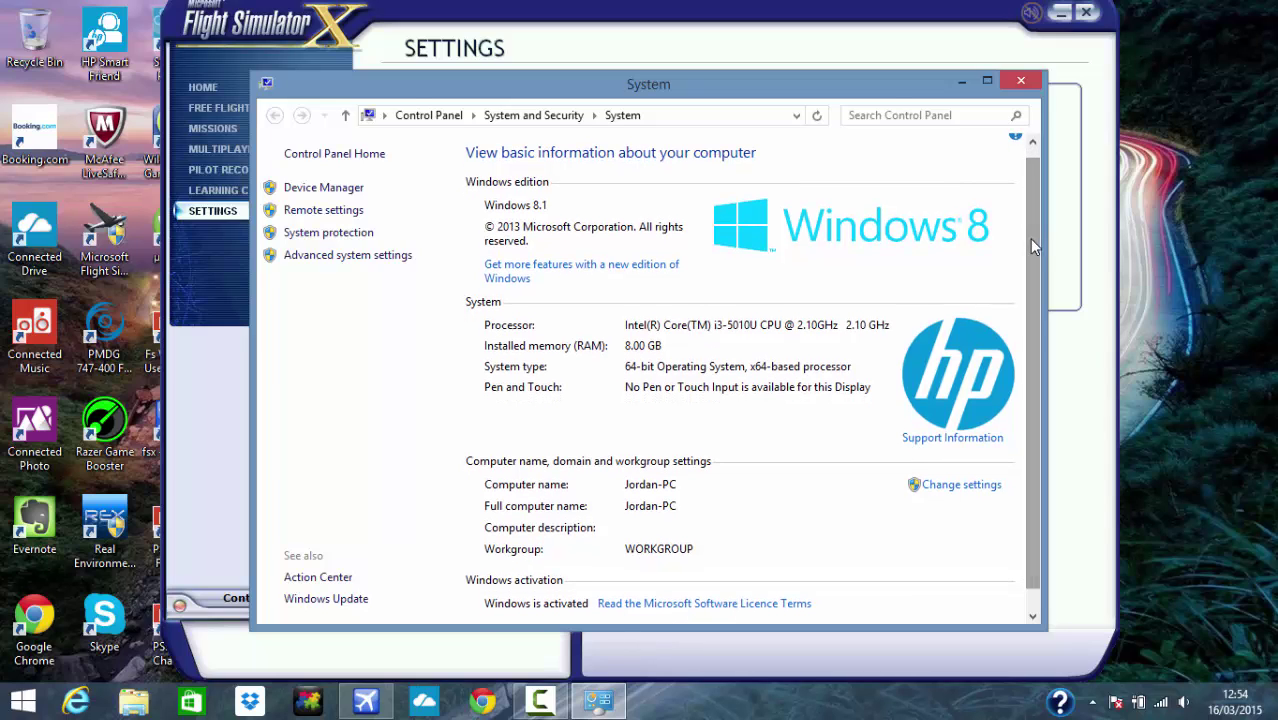
left_click(1020, 84)
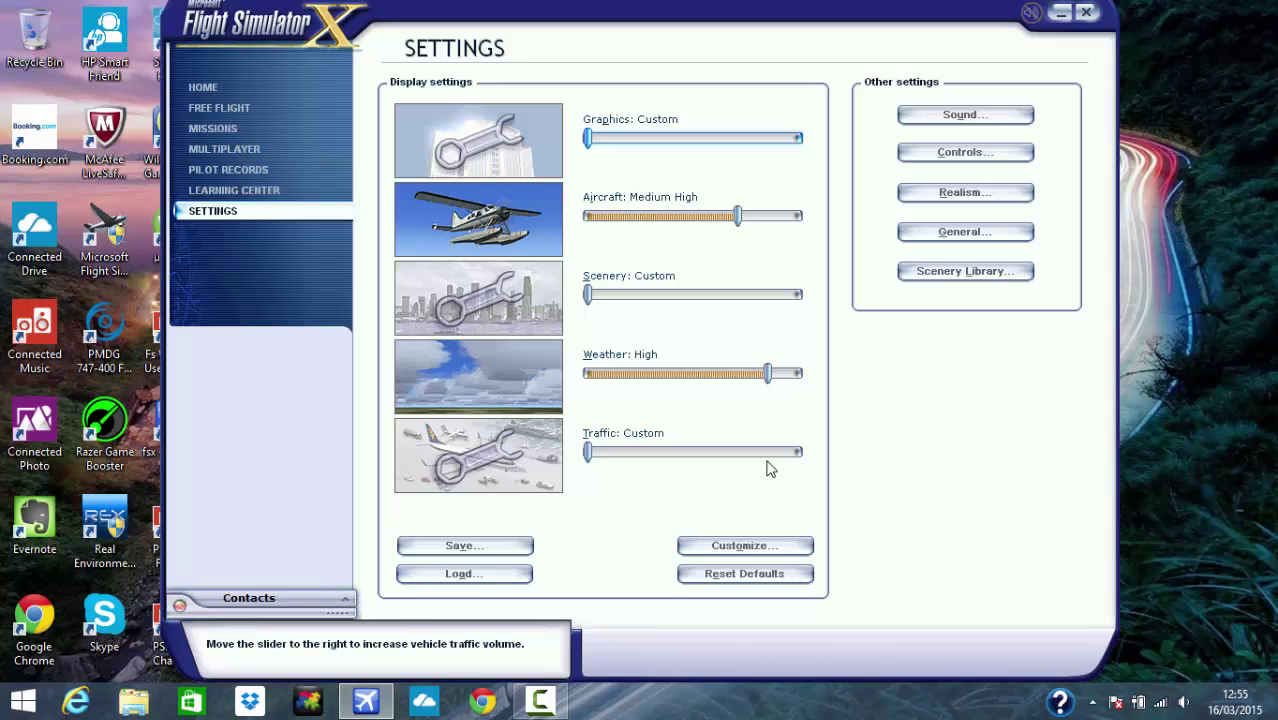
- Open the customized display settings and select Trilinear as the graphics filtering option
left_click(716, 546)
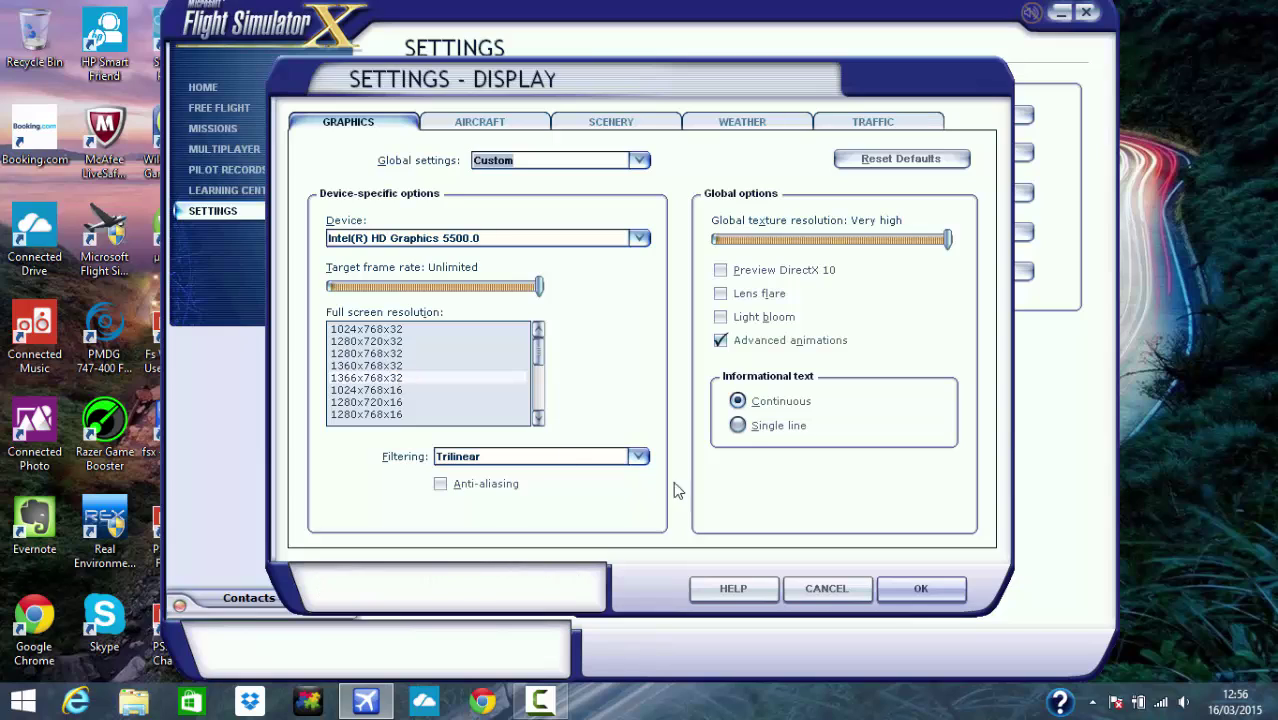
left_click(638, 457)
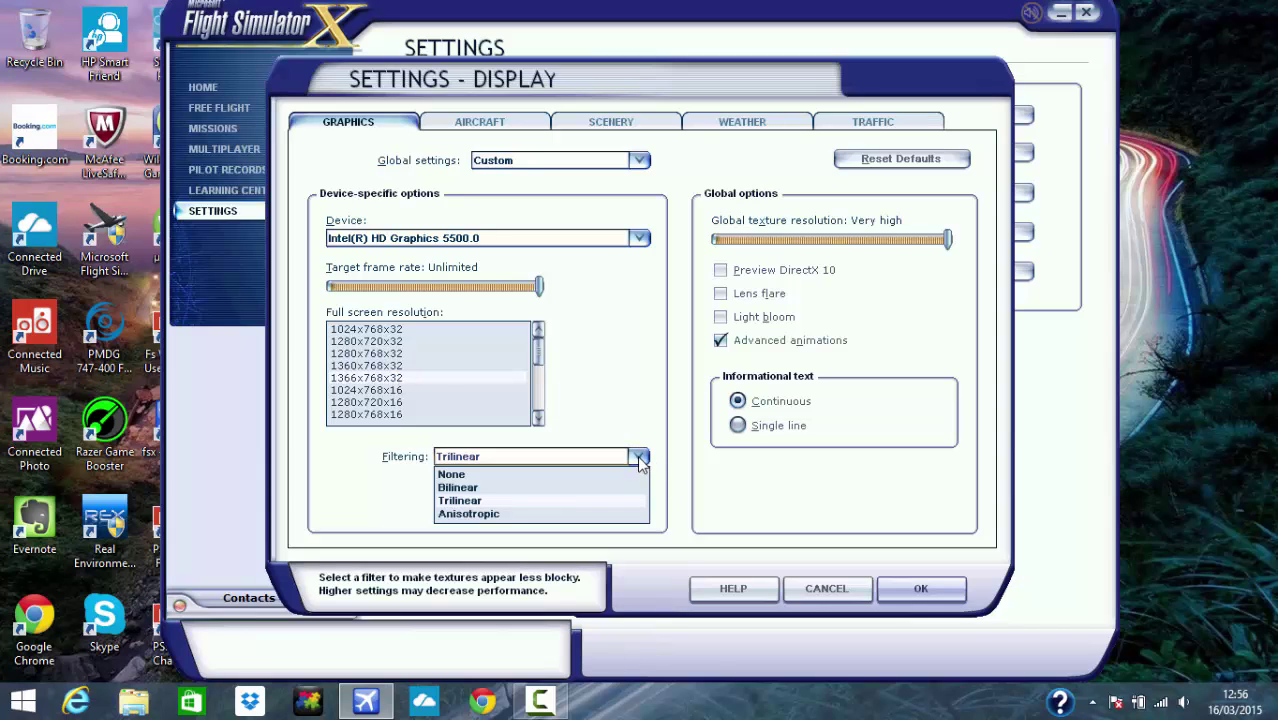
left_click(477, 500)
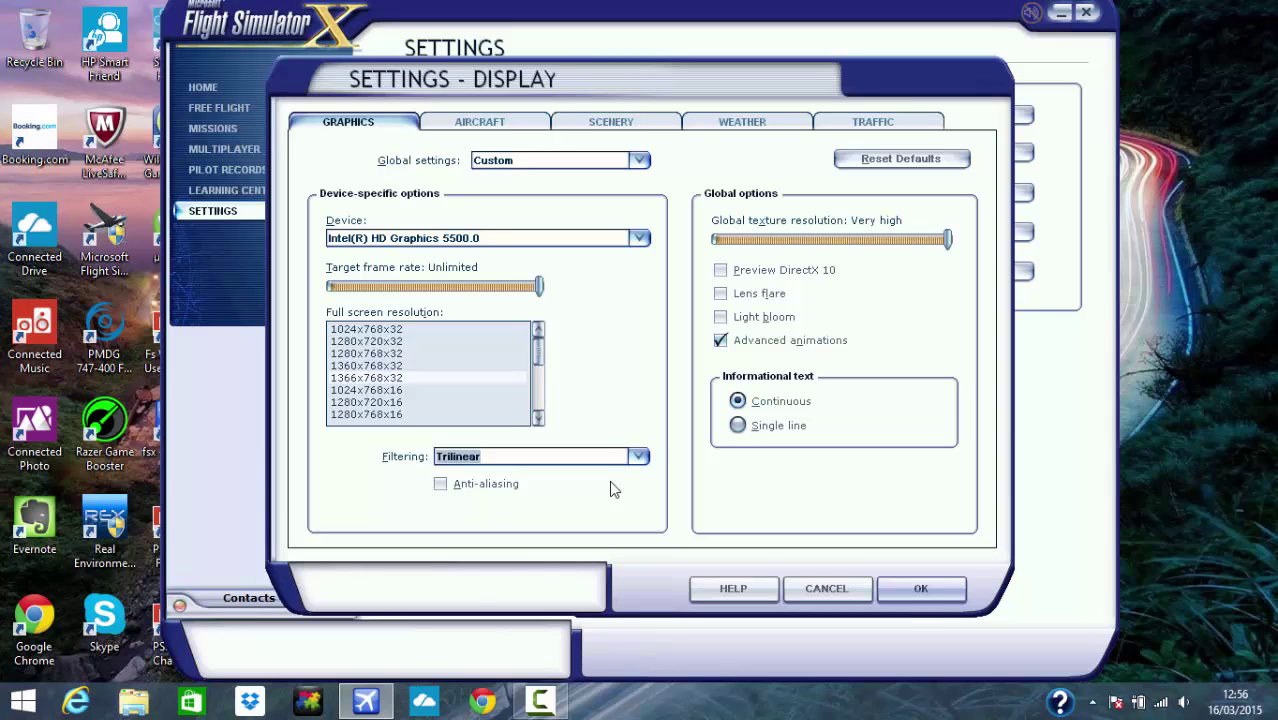
left_click(639, 456)
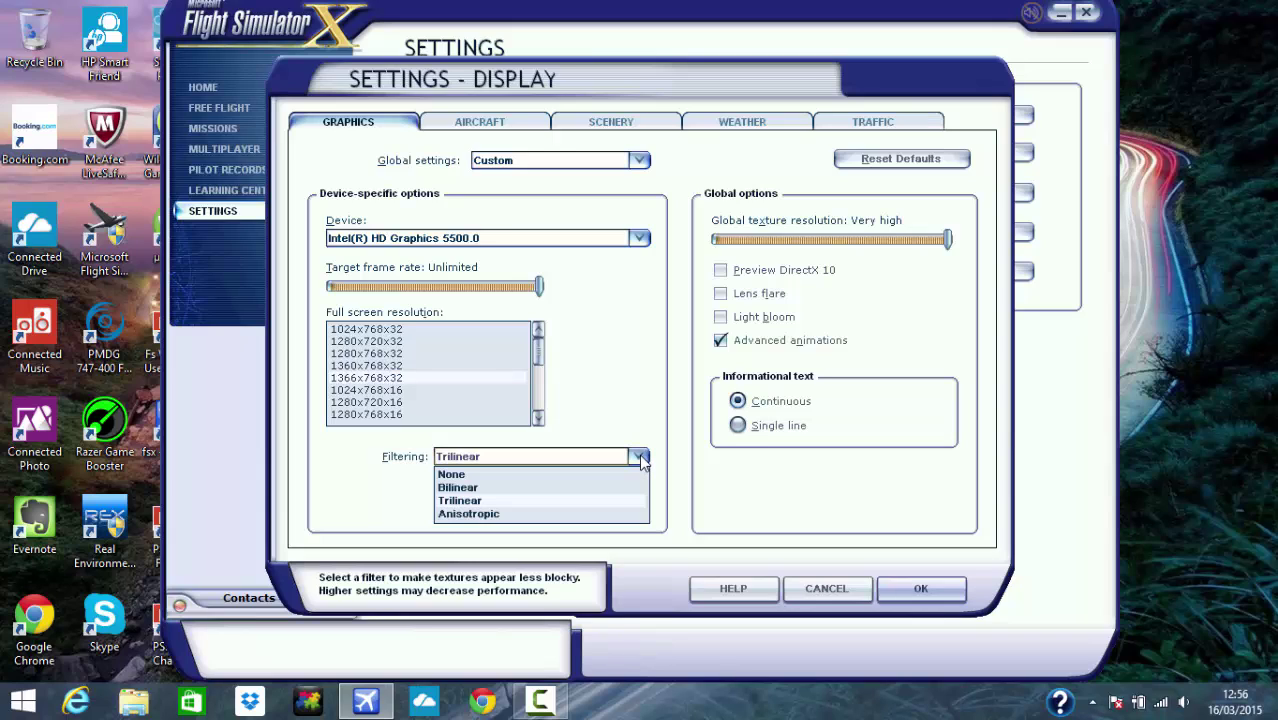
left_click(606, 508)
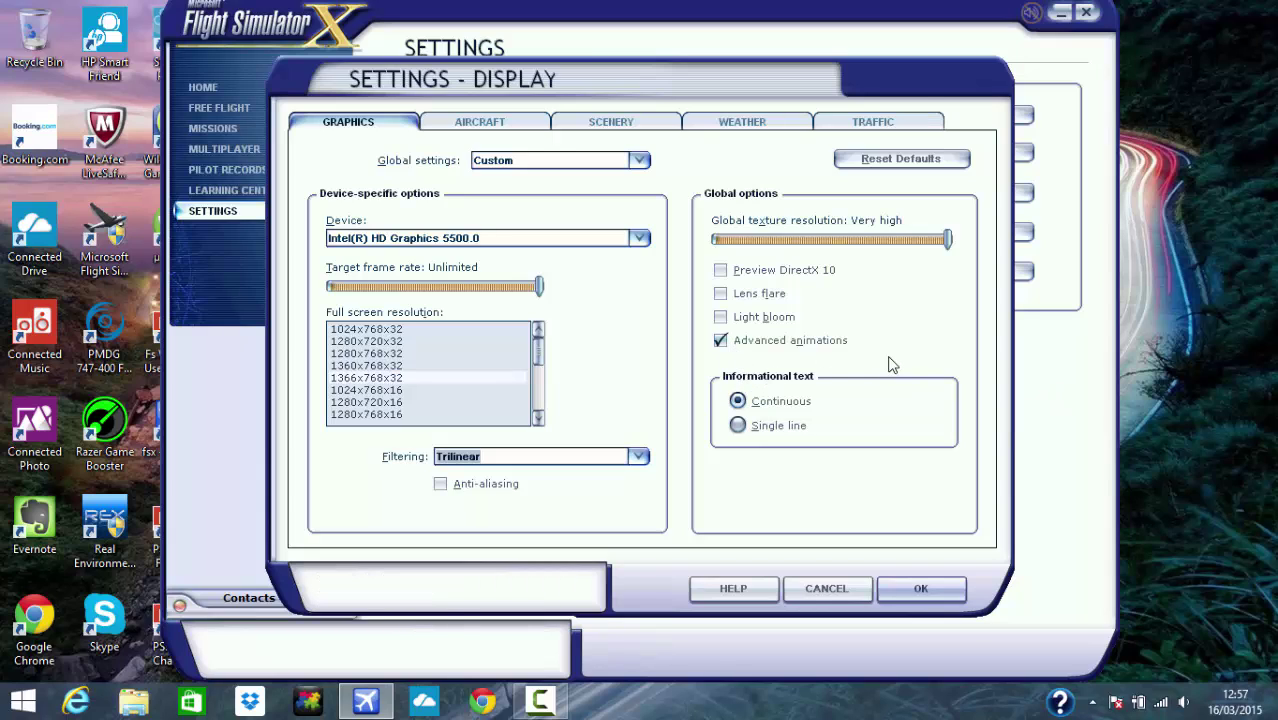
- Try enabling lens flare and turn it off again, and adjust the global texture resolution back to Very high
left_click(721, 294)
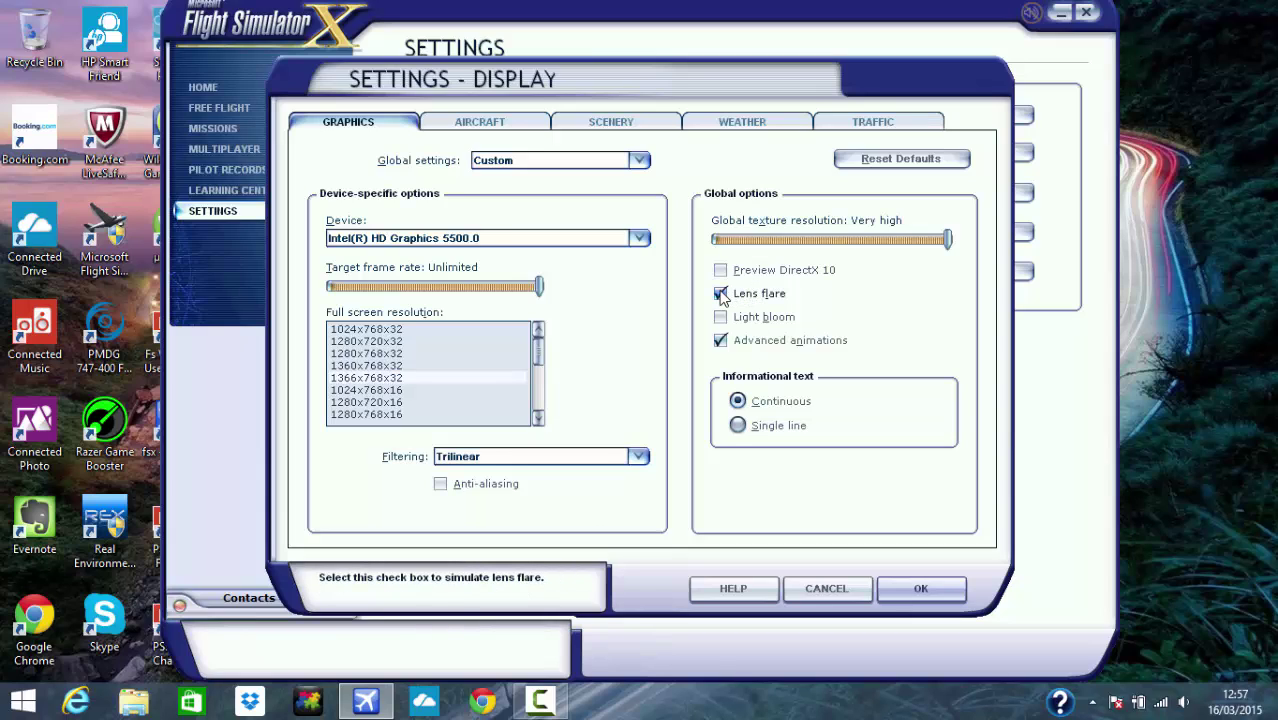
left_click(720, 295)
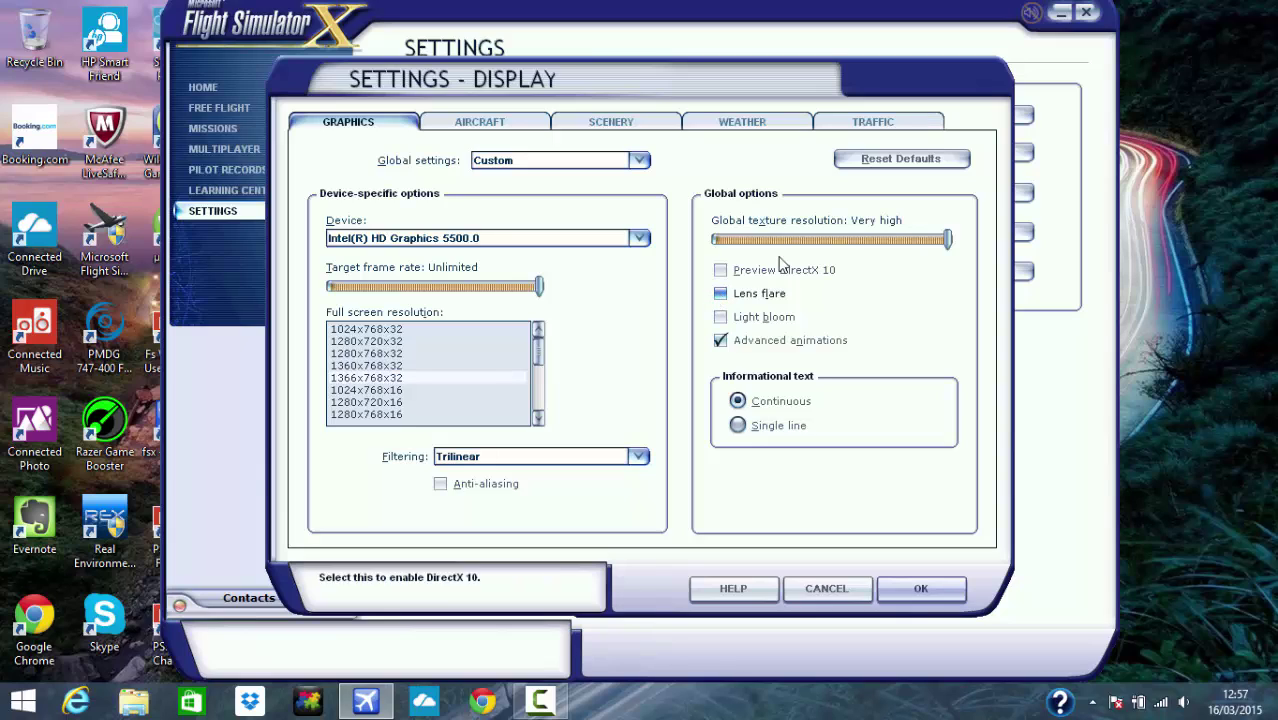
left_click(906, 242)
left_click(938, 242)
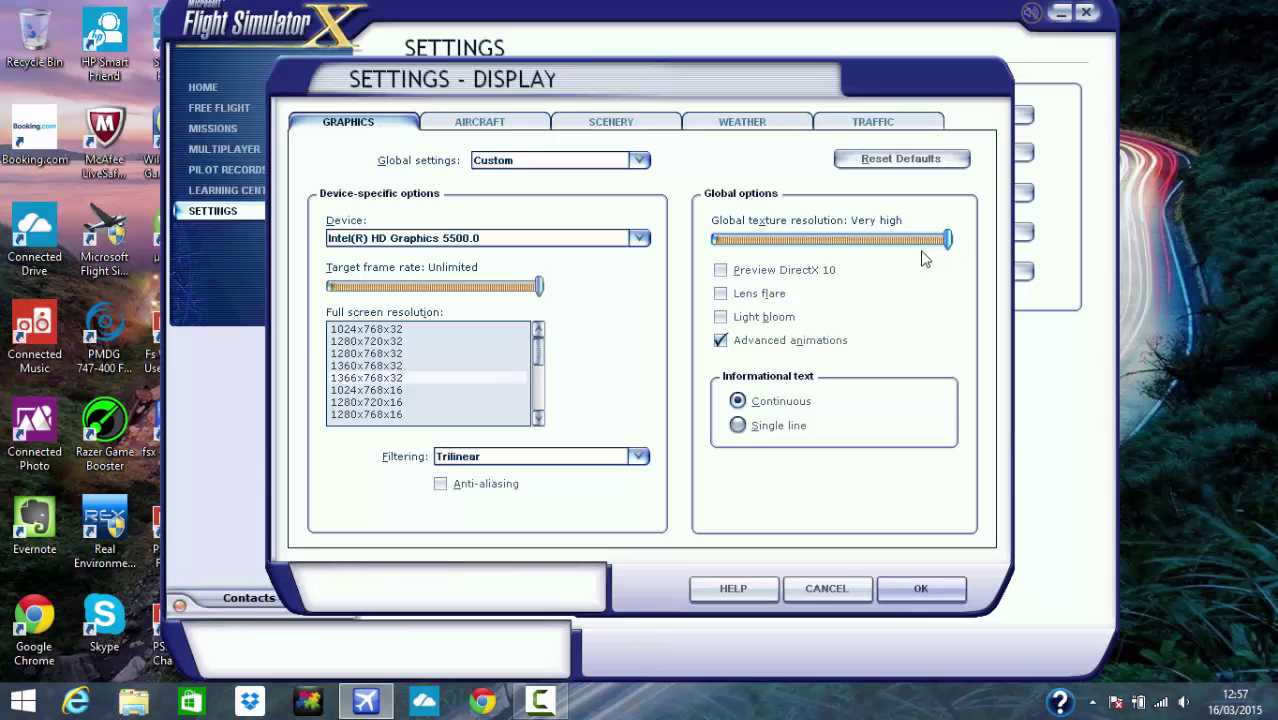
left_click(904, 240)
left_click(950, 240)
- Review the aircraft display settings, and in the scenery settings try a Small level of detail radius before setting it to Medium
left_click(478, 122)
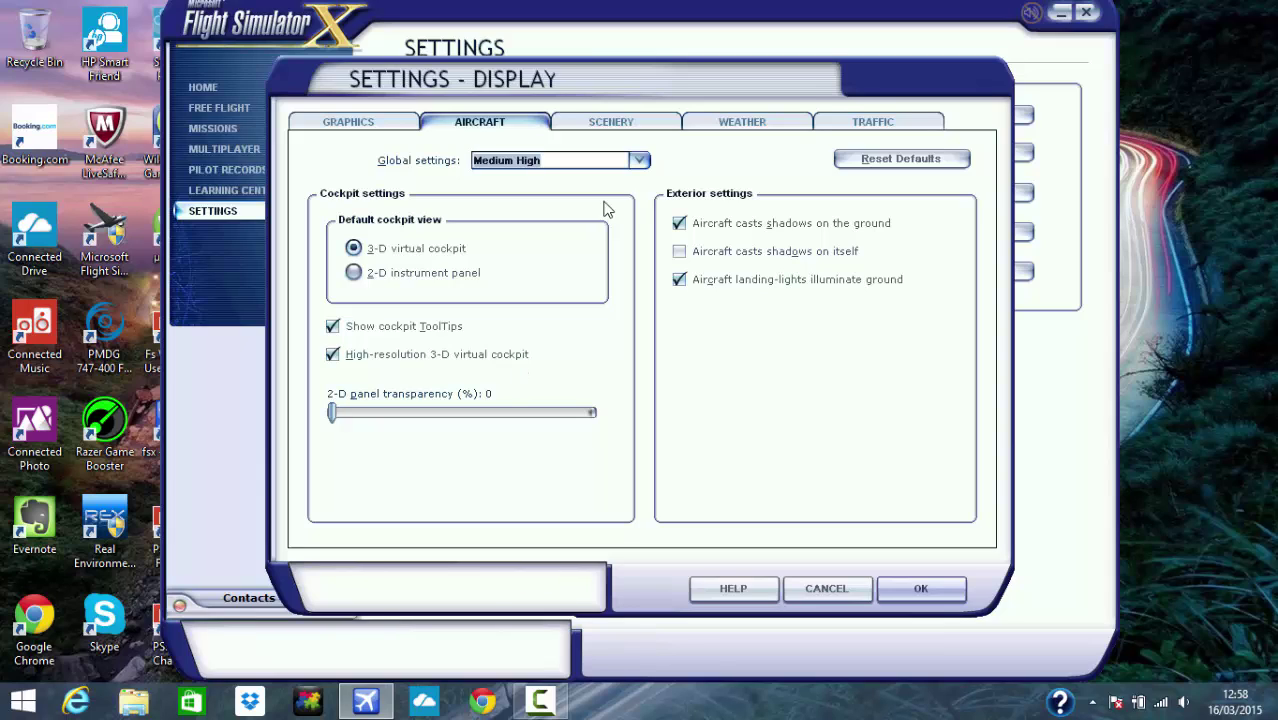
left_click(603, 133)
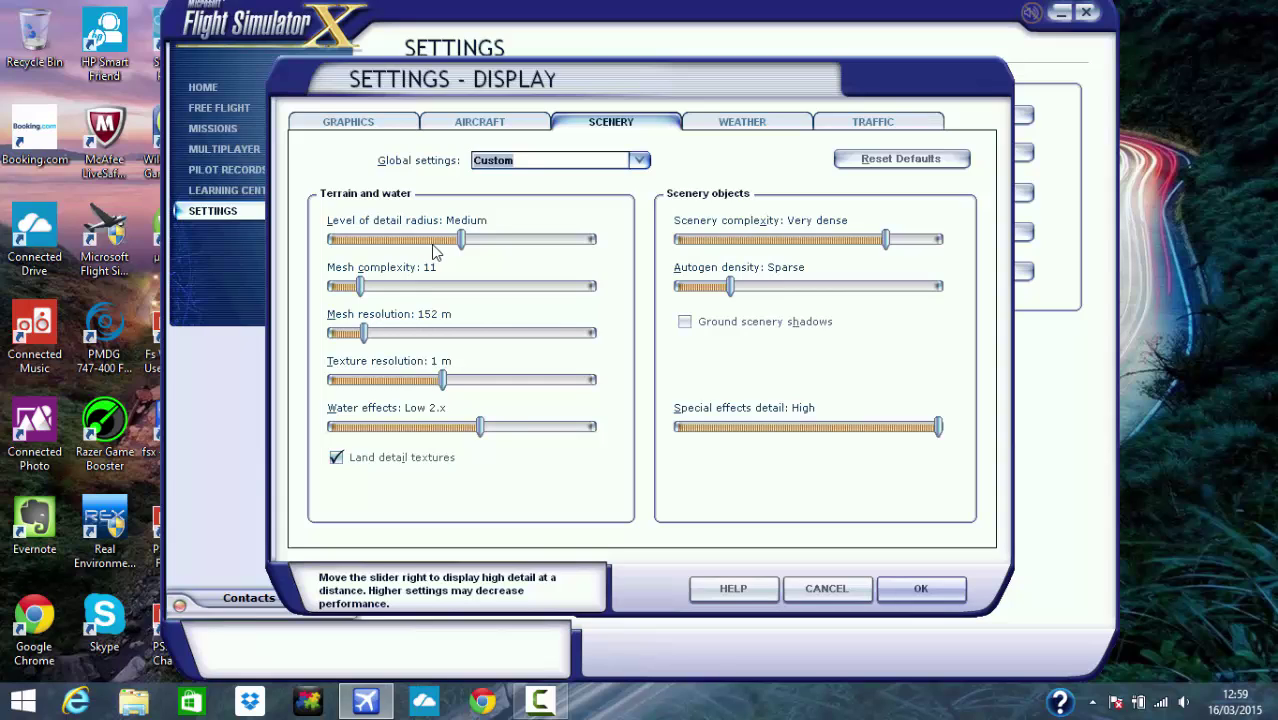
left_click(332, 242)
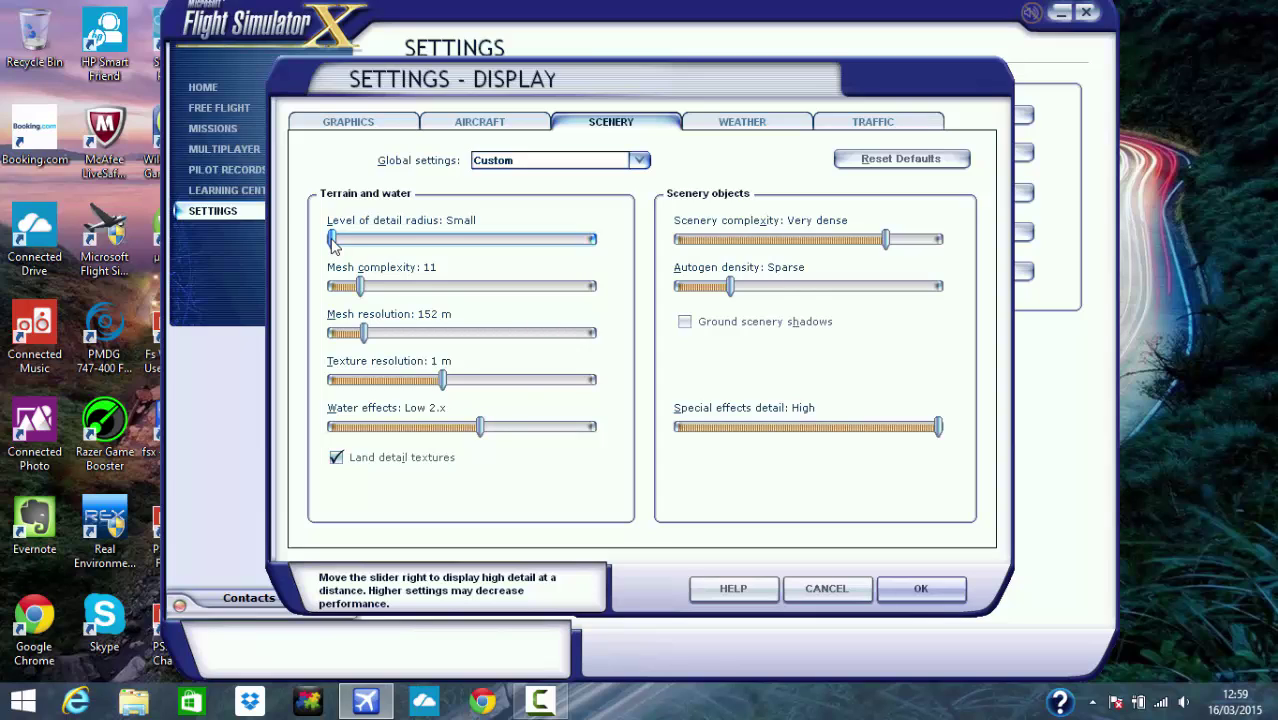
left_click(455, 249)
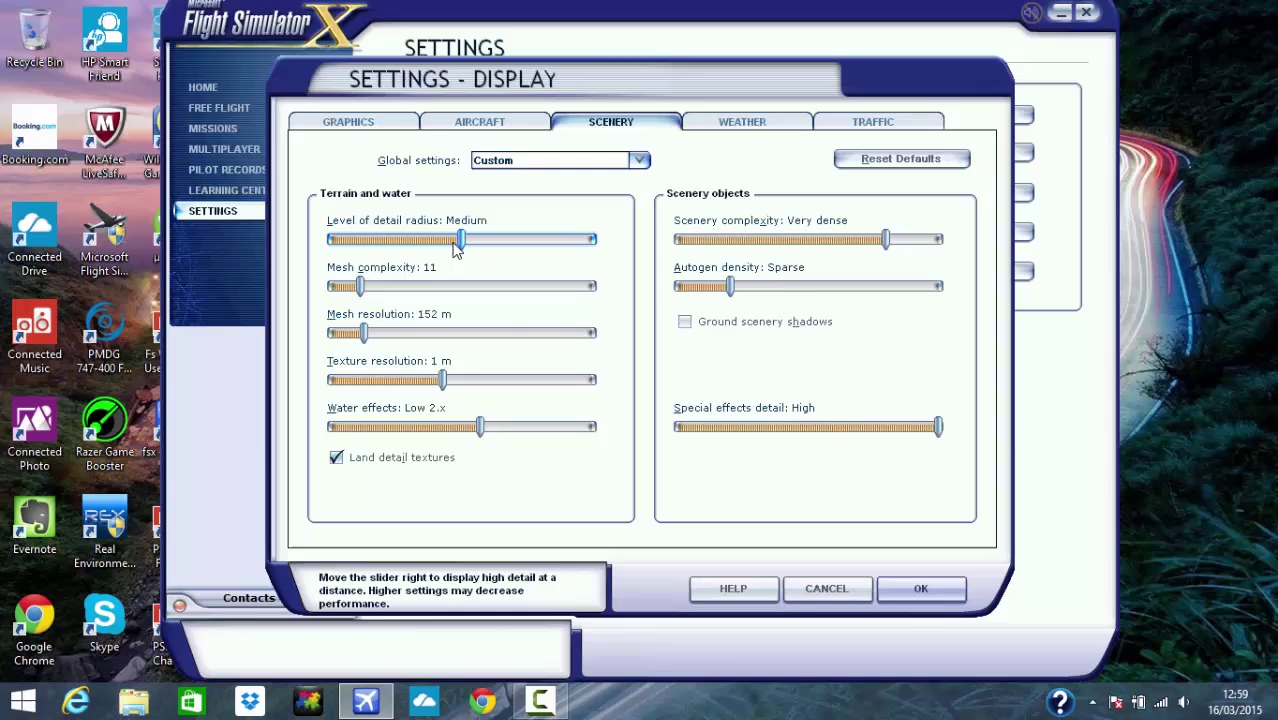
- Try raising the terrain mesh complexity to 48 and the mesh resolution to 38 m
left_click(459, 294)
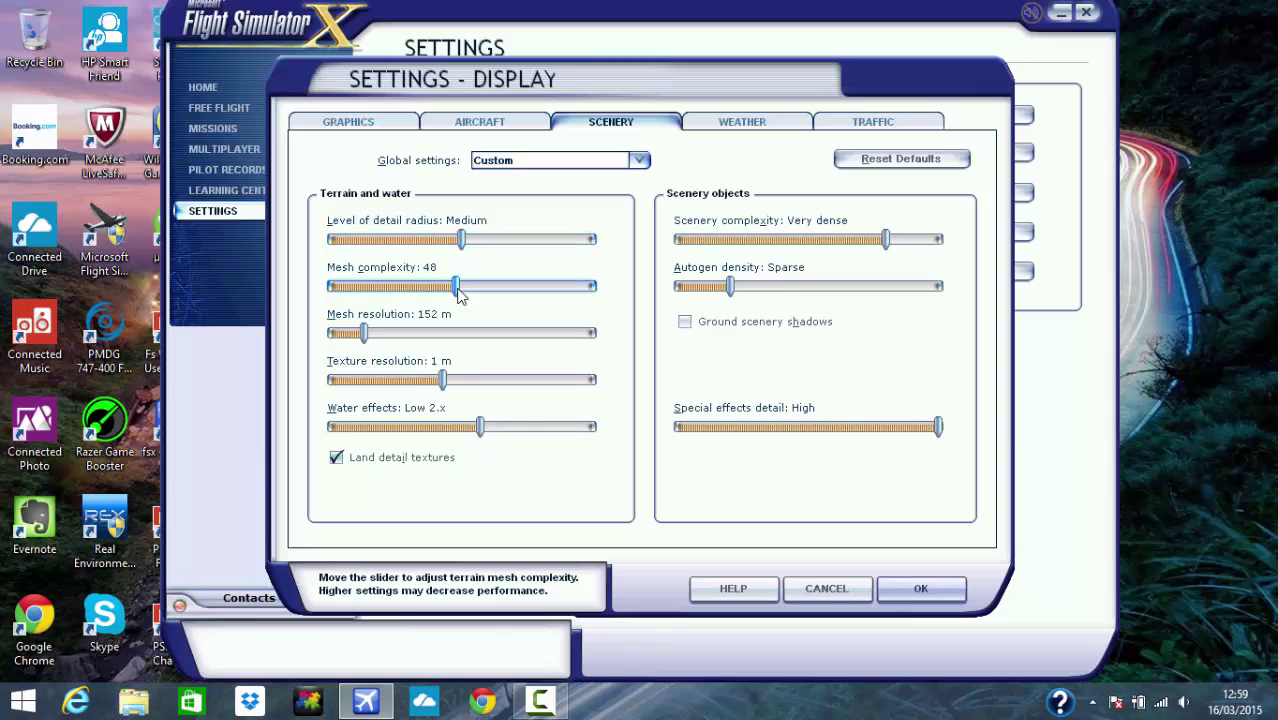
left_click(461, 336)
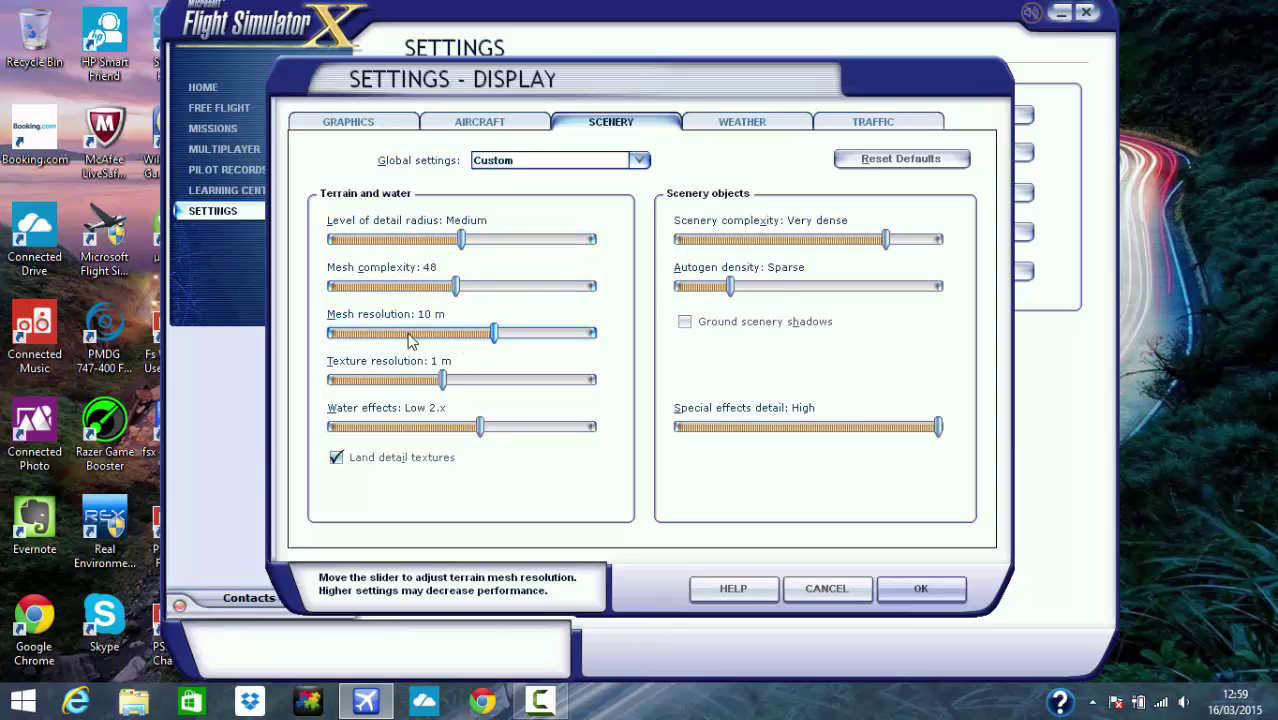
left_click_drag(452, 340, 430, 337)
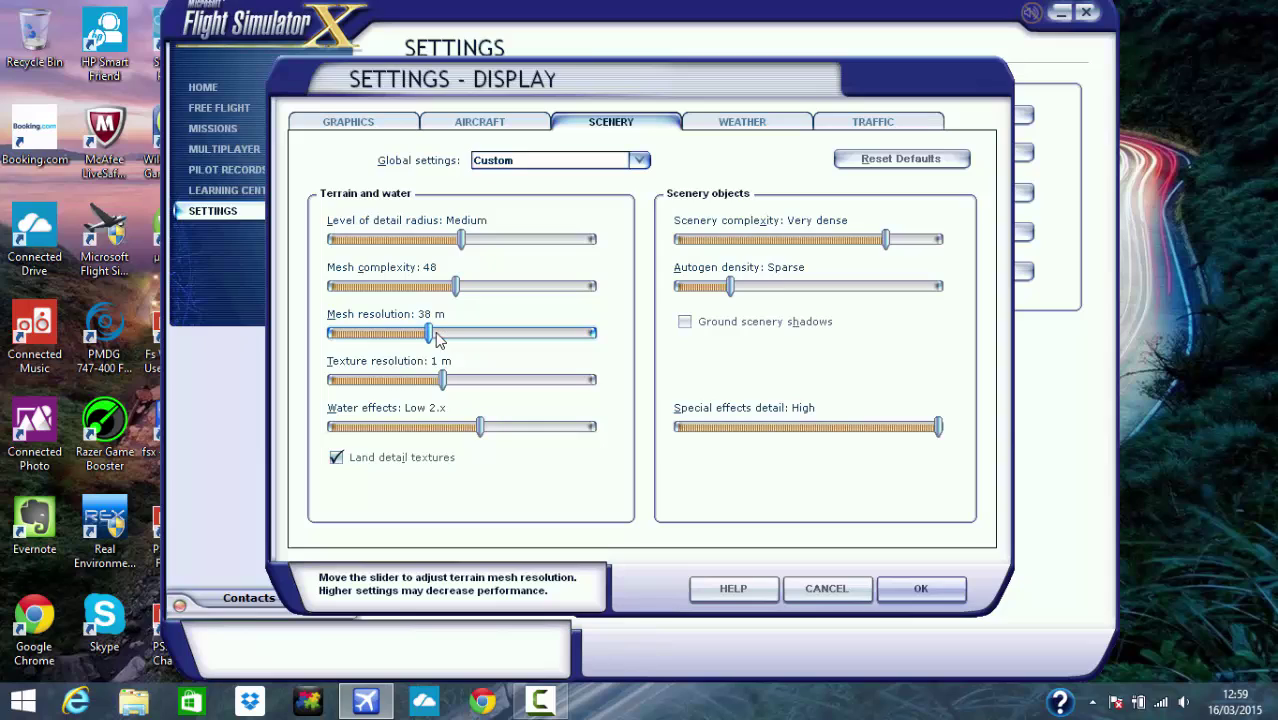
- Set the terrain mesh complexity to 11 and the mesh resolution to 152 m
left_click(374, 287)
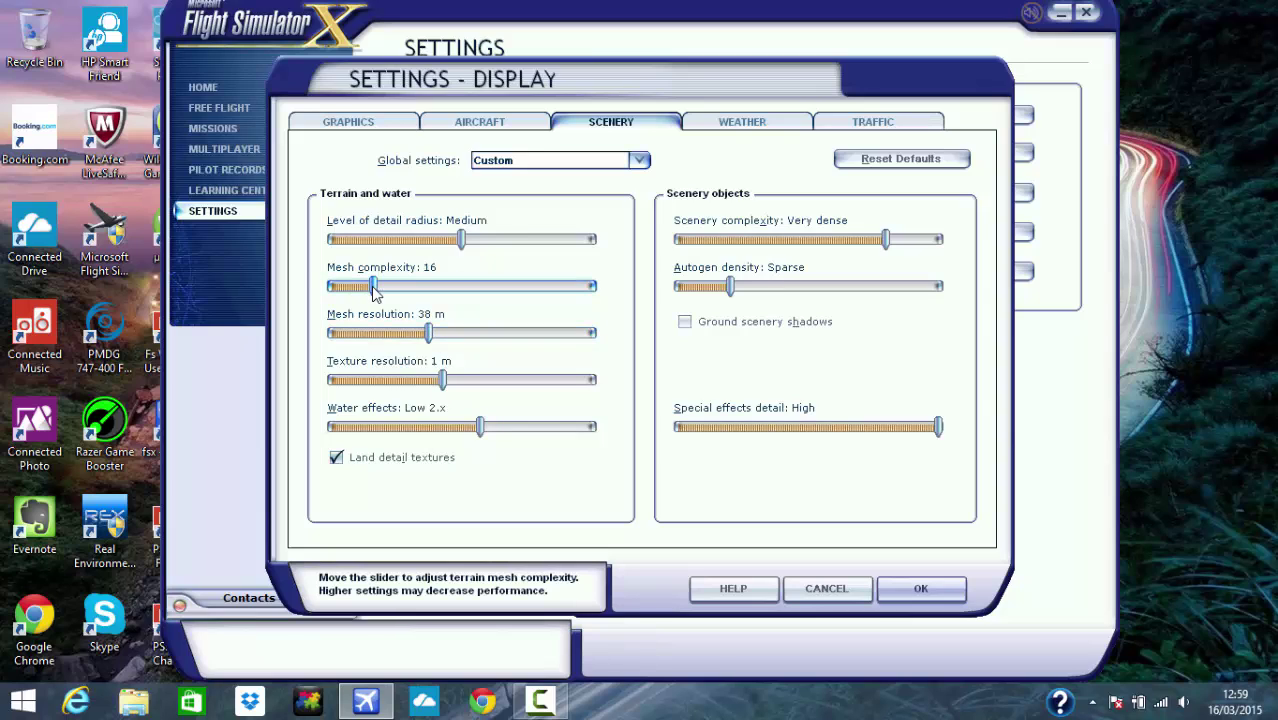
left_click(363, 333)
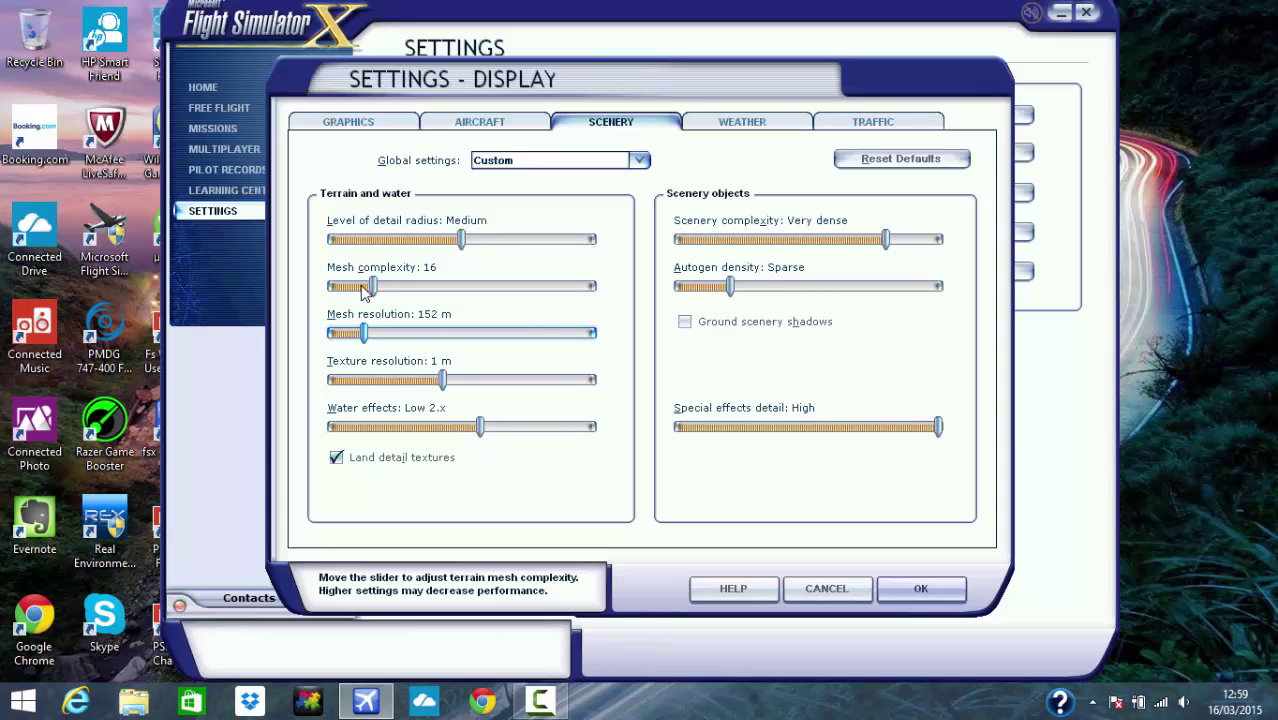
left_click(363, 288)
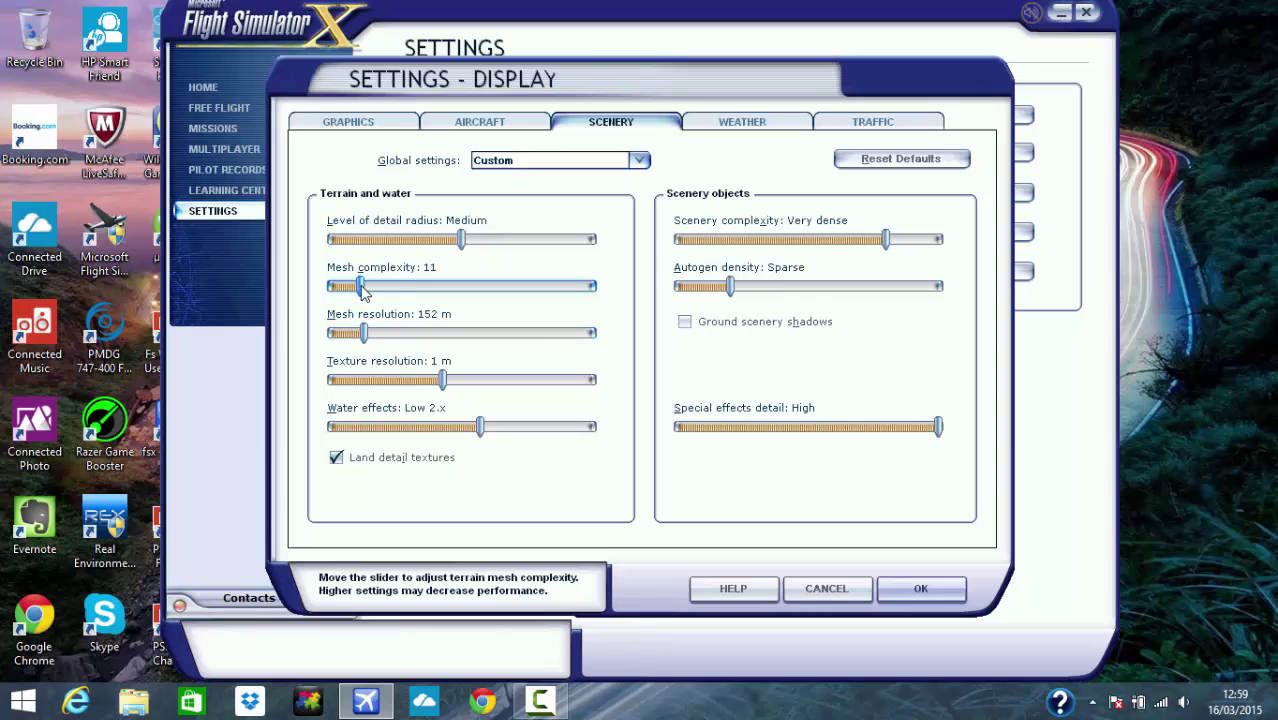
- Try ground texture resolutions of 30 cm and 7 cm, and return the setting to 1 m
left_click(503, 381)
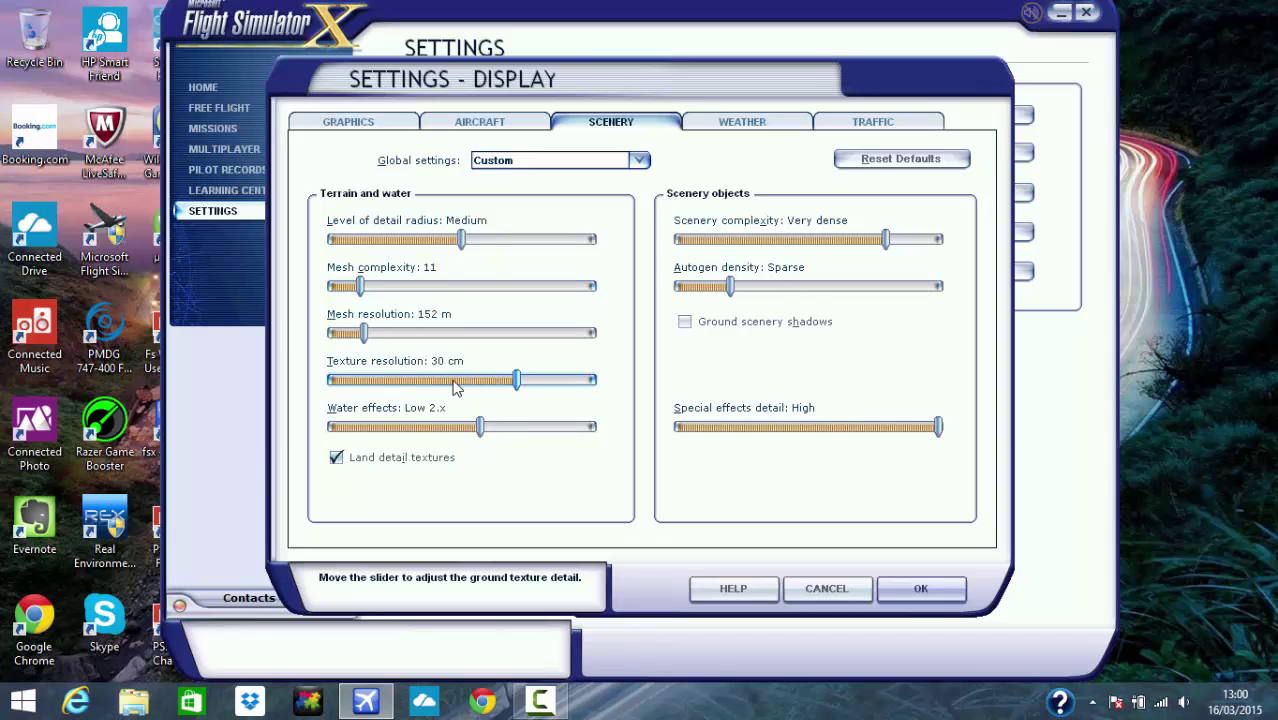
left_click(592, 385)
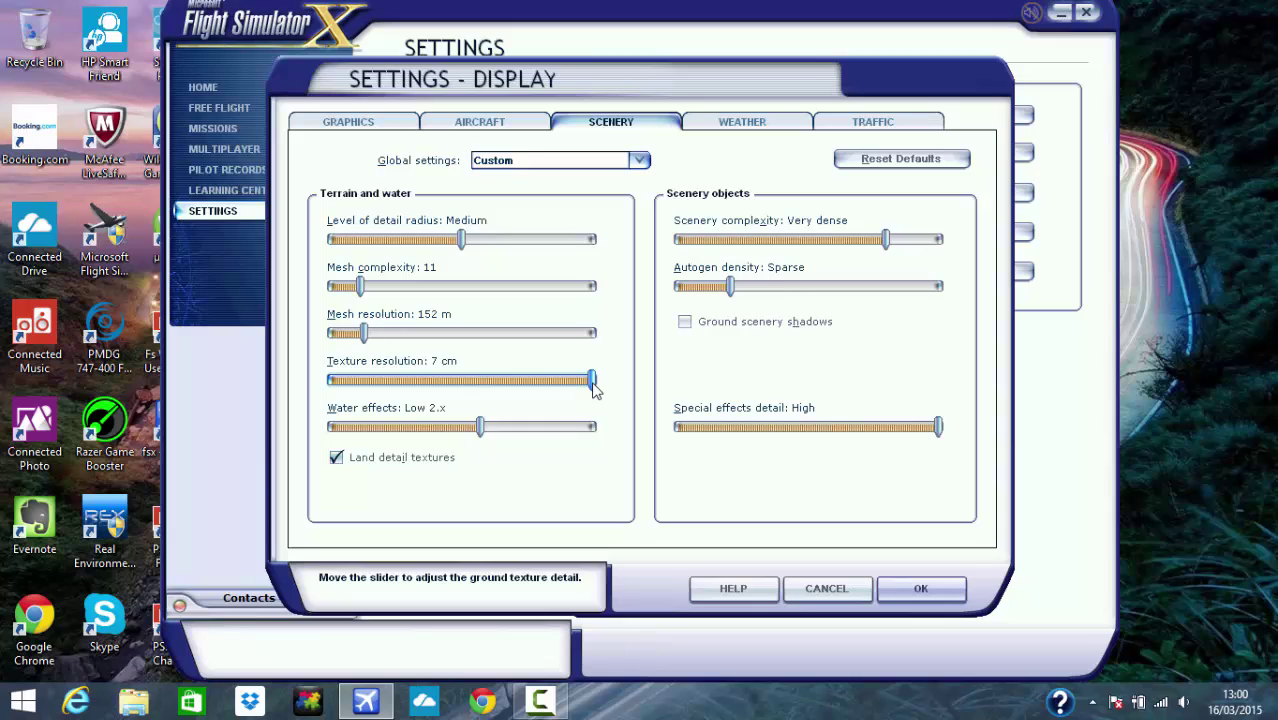
left_click(445, 383)
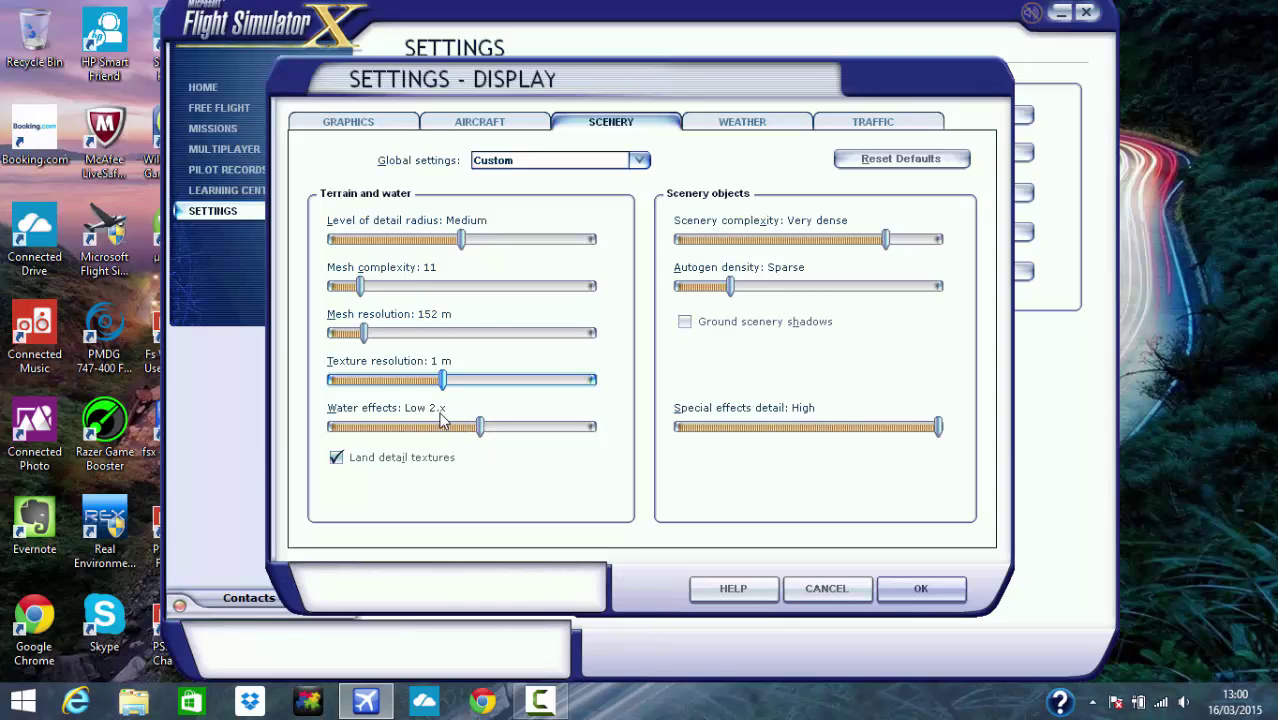
- Try lowering the water effects to Low 1.x and the scenery complexity to Normal
left_click(384, 428)
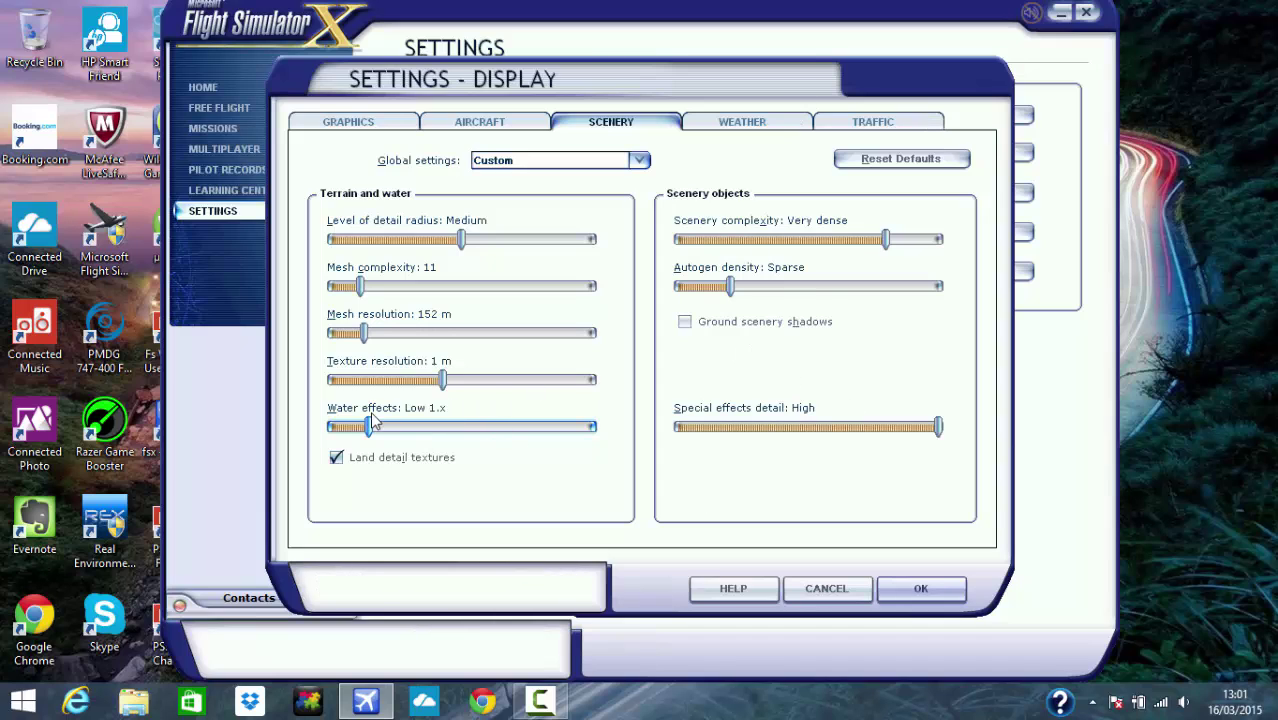
left_click(845, 244)
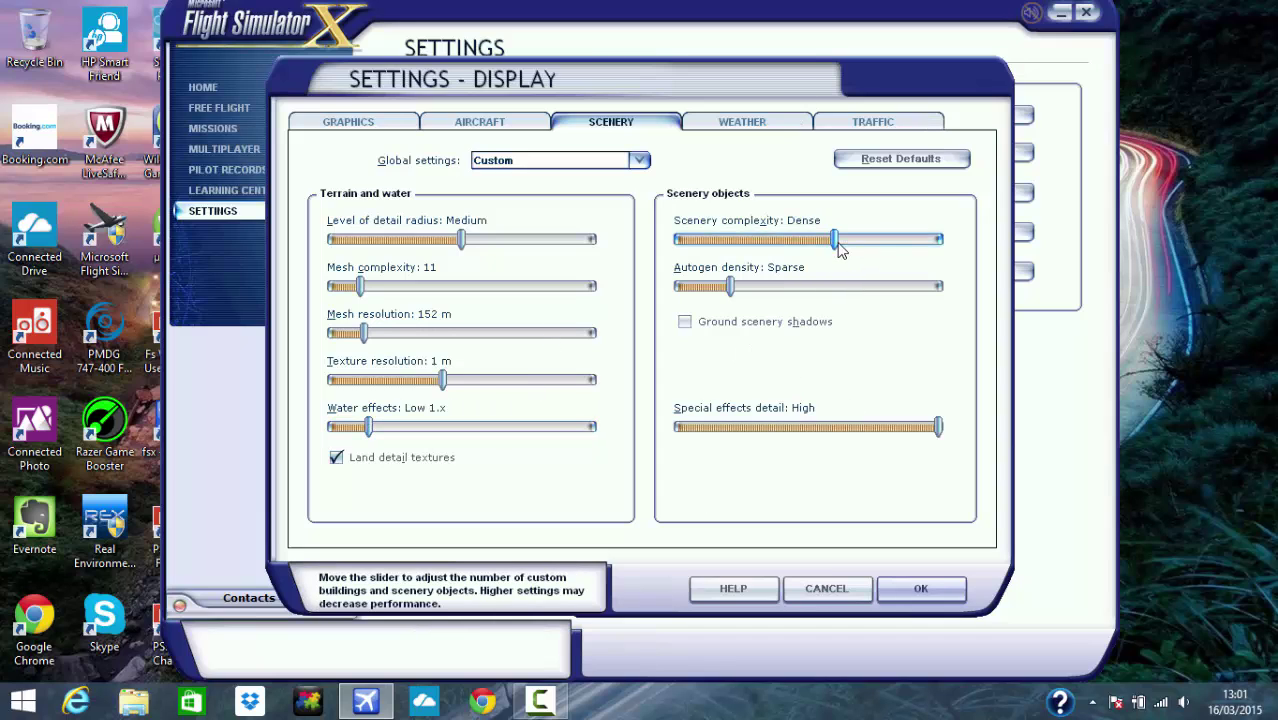
left_click(806, 244)
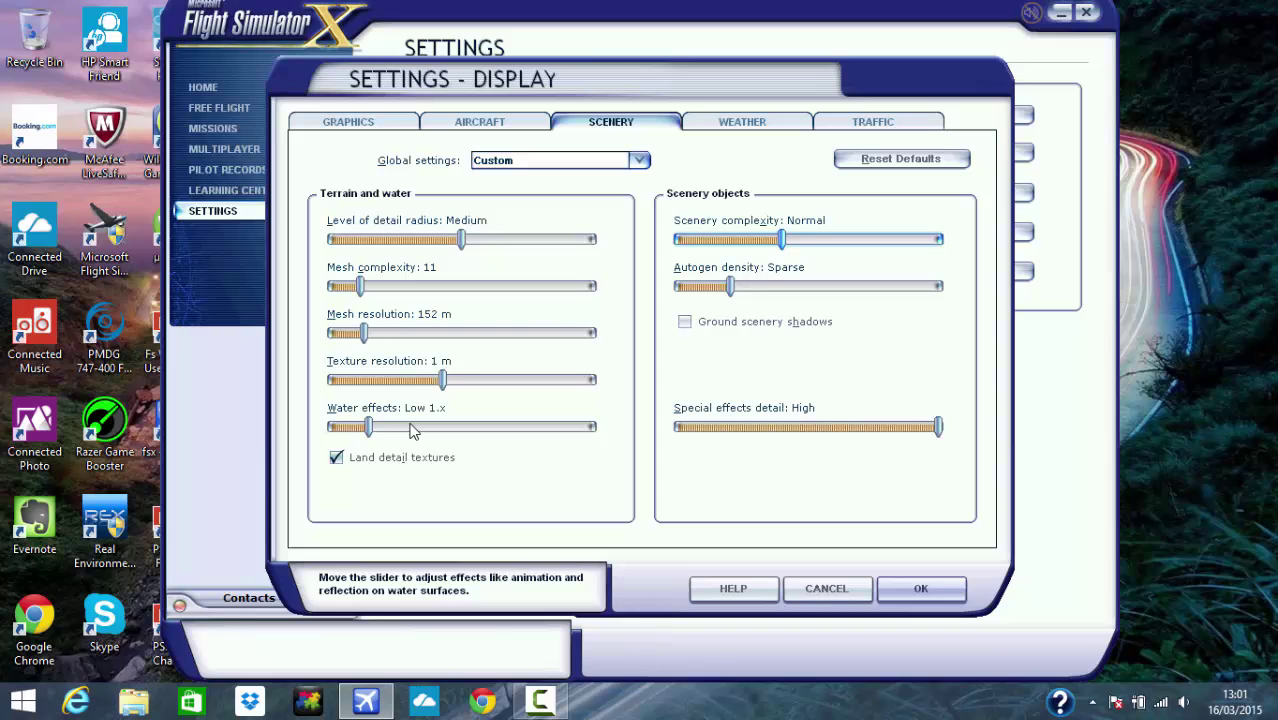
- Compare the High 1.x water effects level and set water effects to Low 2.x
left_click(463, 436)
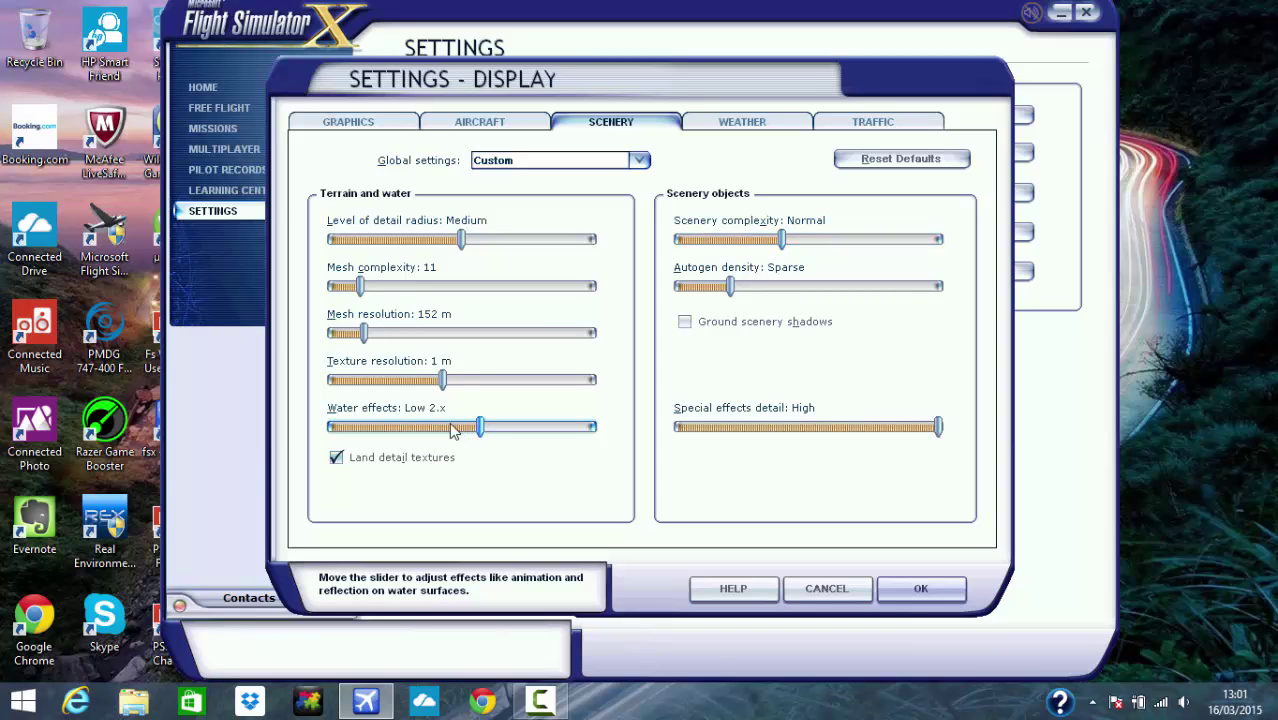
left_click(443, 429)
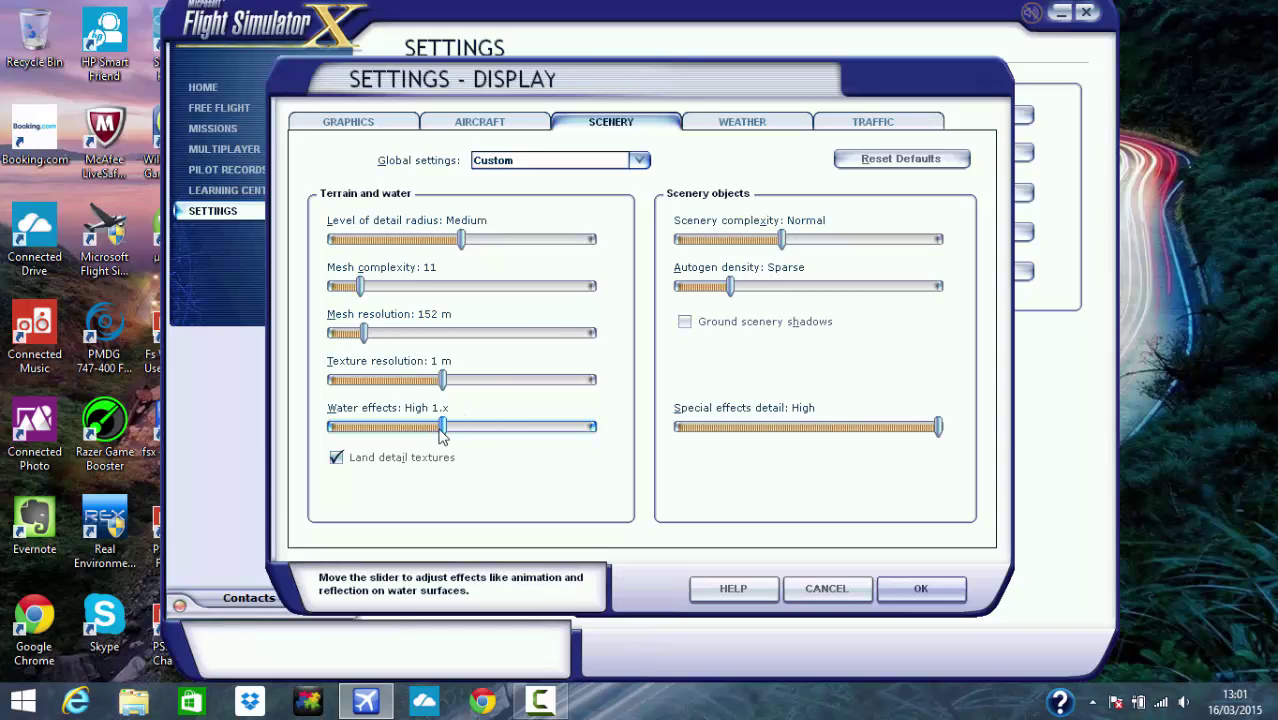
left_click(470, 432)
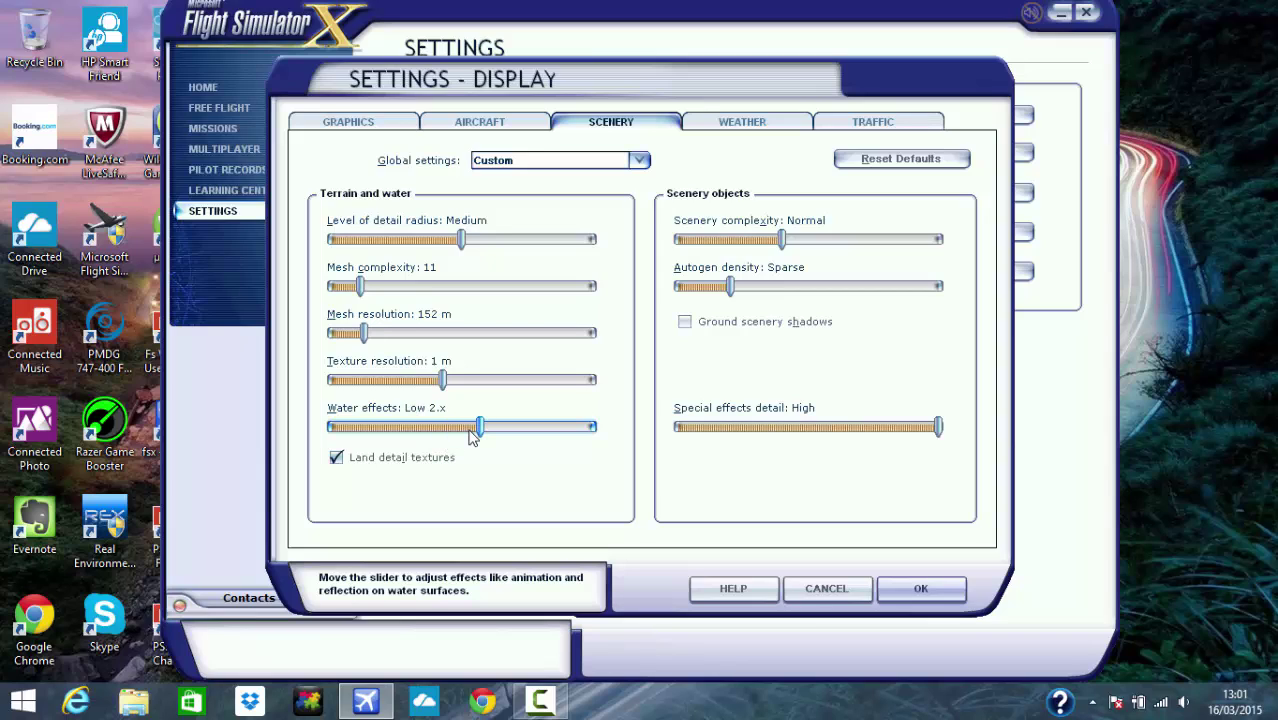
- Try the lower scenery complexity levels and set scenery complexity to Very dense
left_click(829, 241)
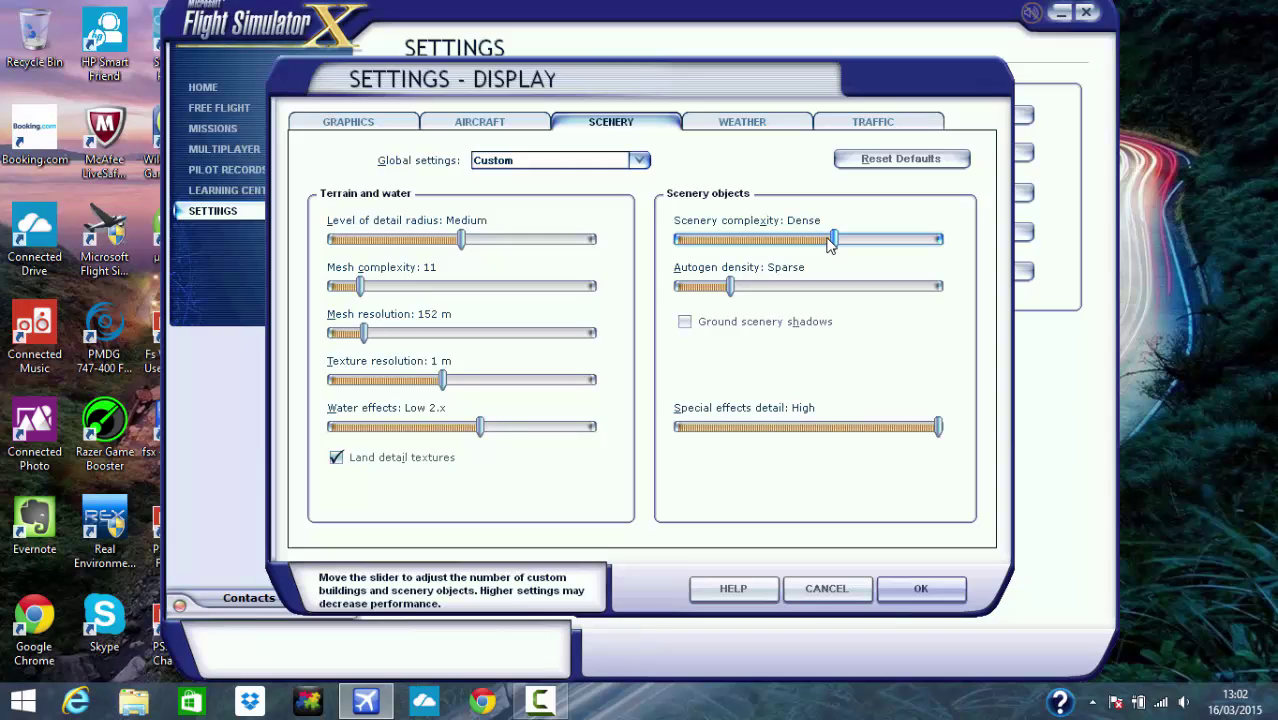
left_click(795, 241)
left_click(830, 241)
left_click(863, 243)
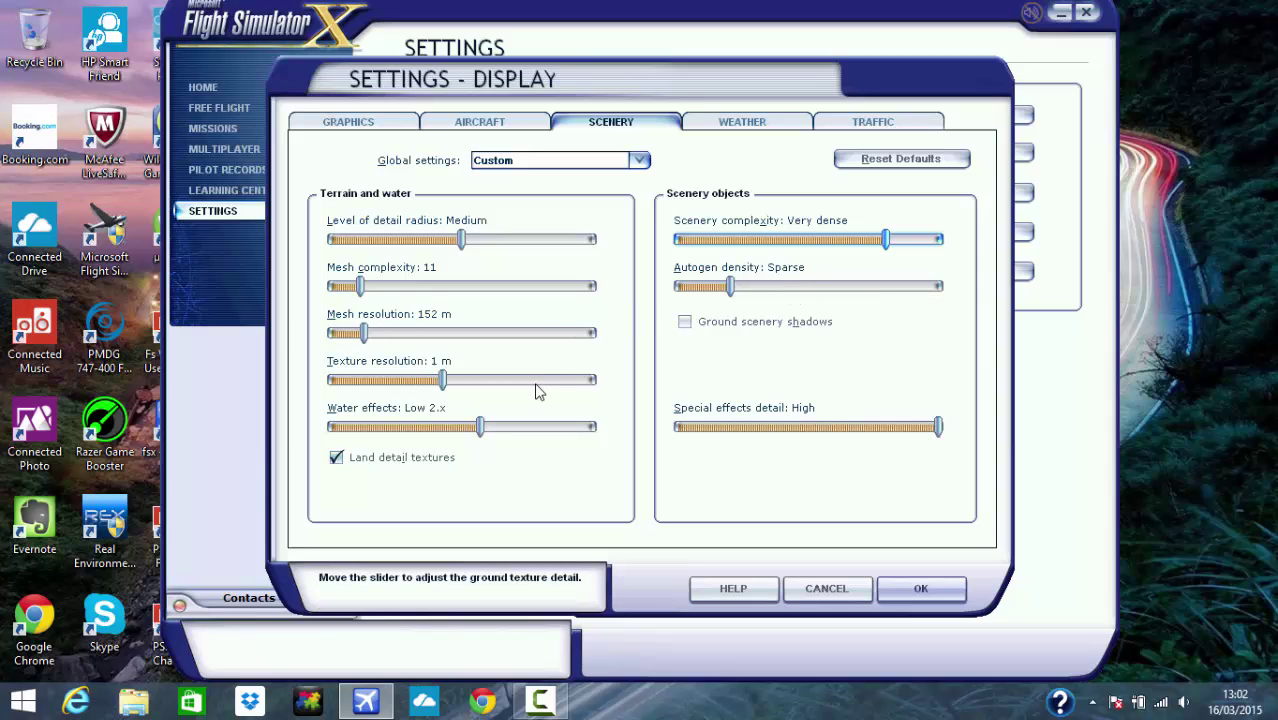
- Try Normal and Very dense autogen density for the scenery objects, and return the setting to Sparse
left_click(785, 288)
left_click(880, 293)
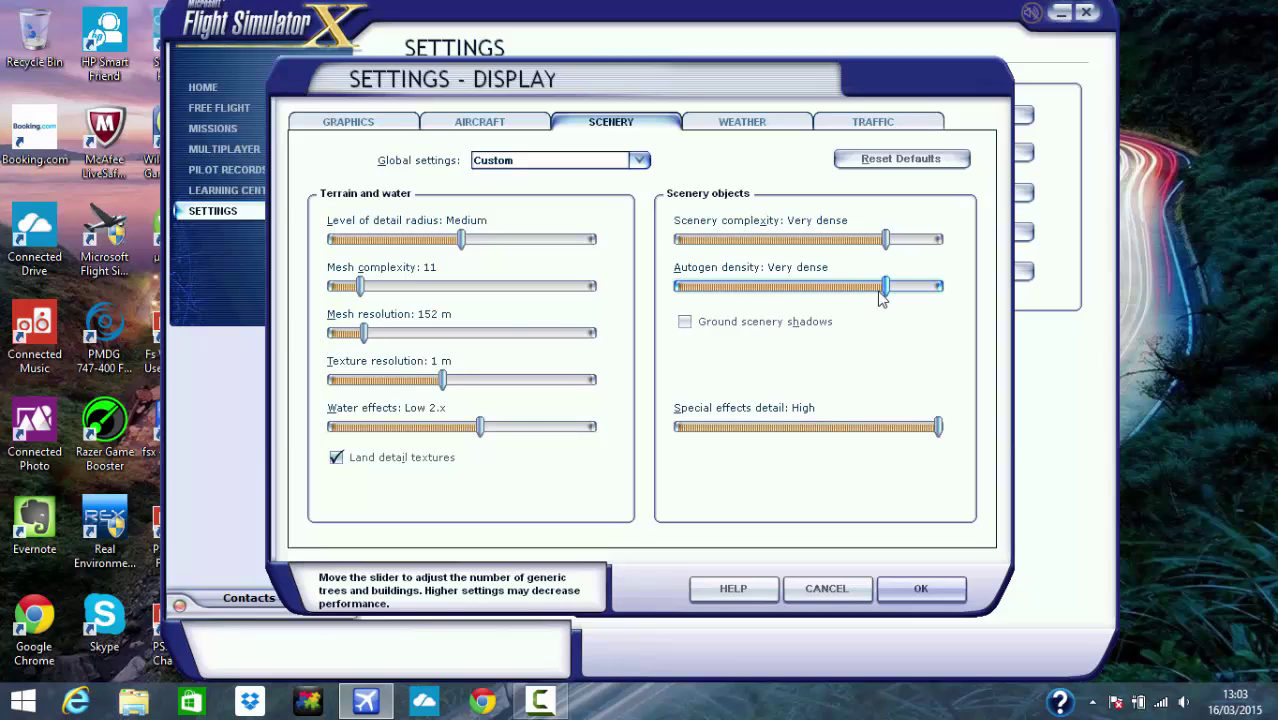
left_click(792, 291)
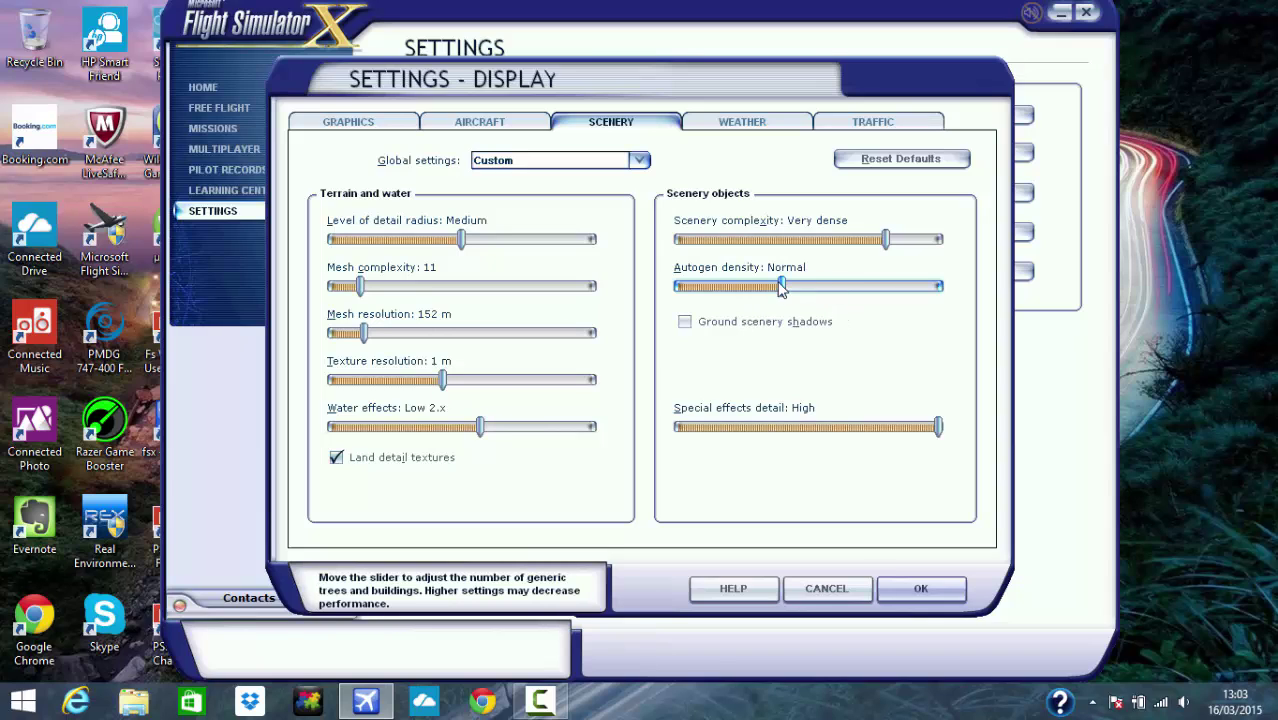
left_click(738, 287)
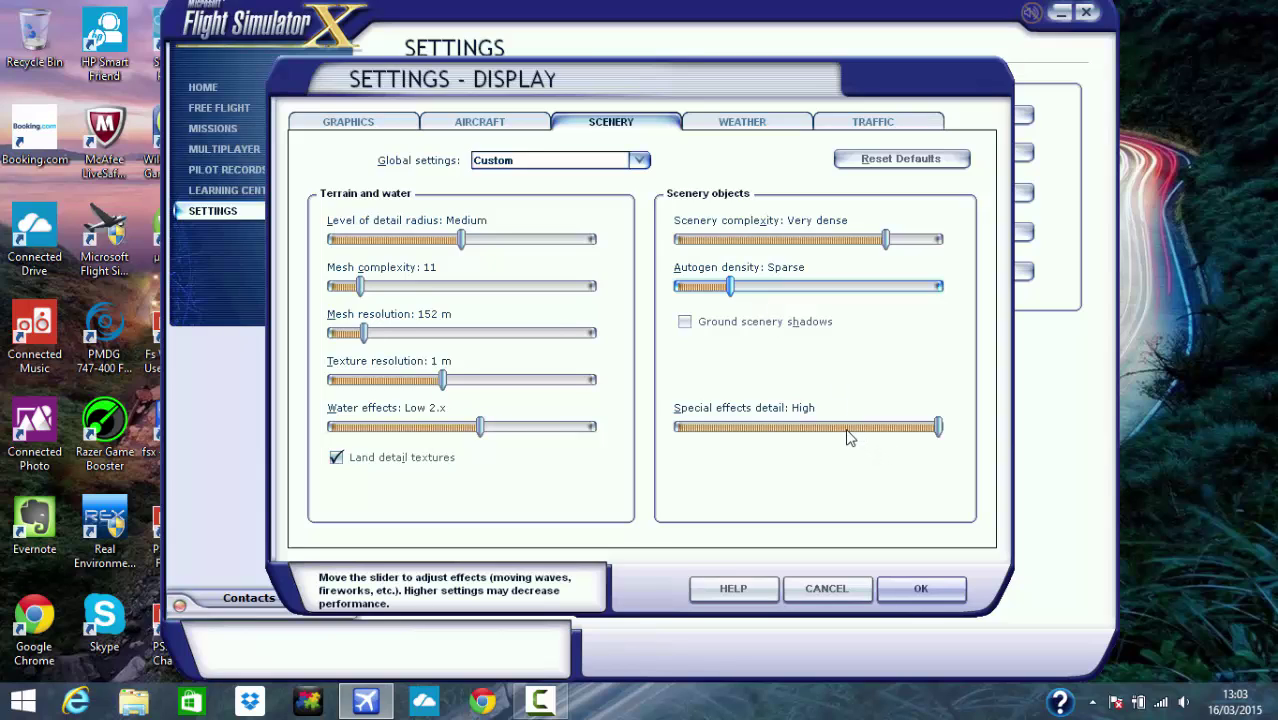
- Compare the High, Medium and Low special effects detail levels and set special effects detail to Medium
left_click(814, 430)
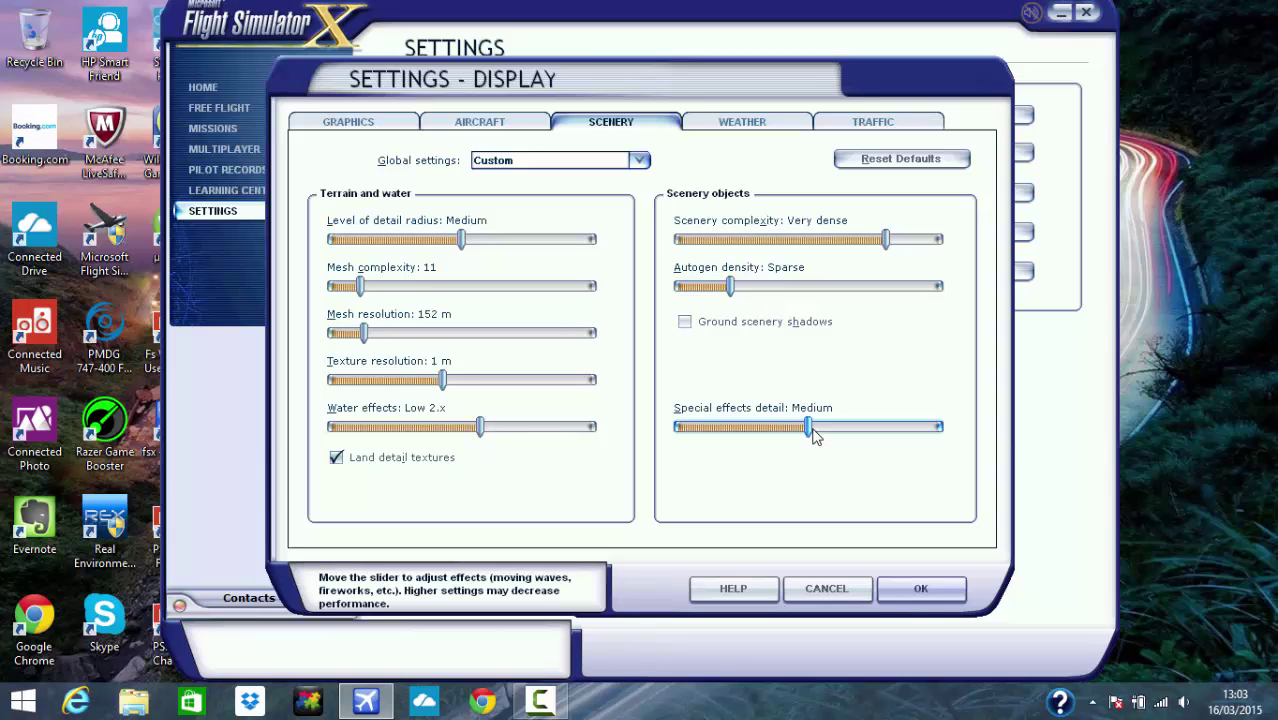
left_click(941, 430)
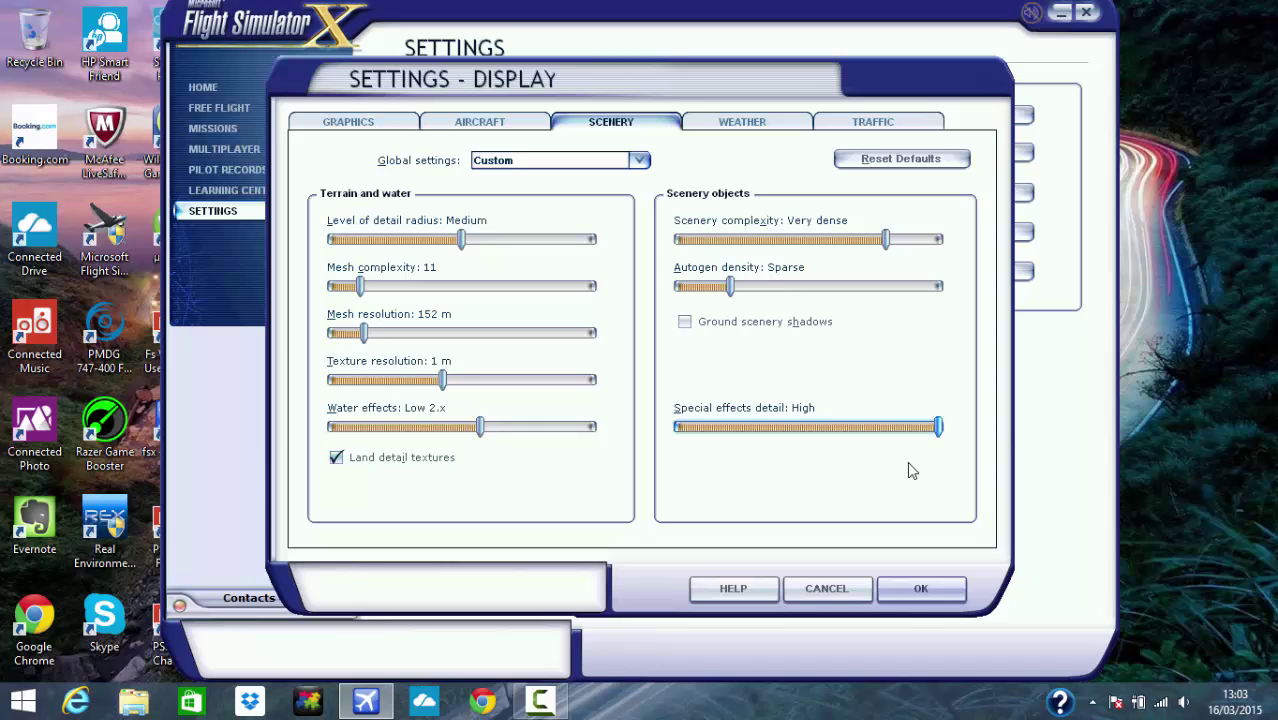
left_click_drag(938, 427, 810, 430)
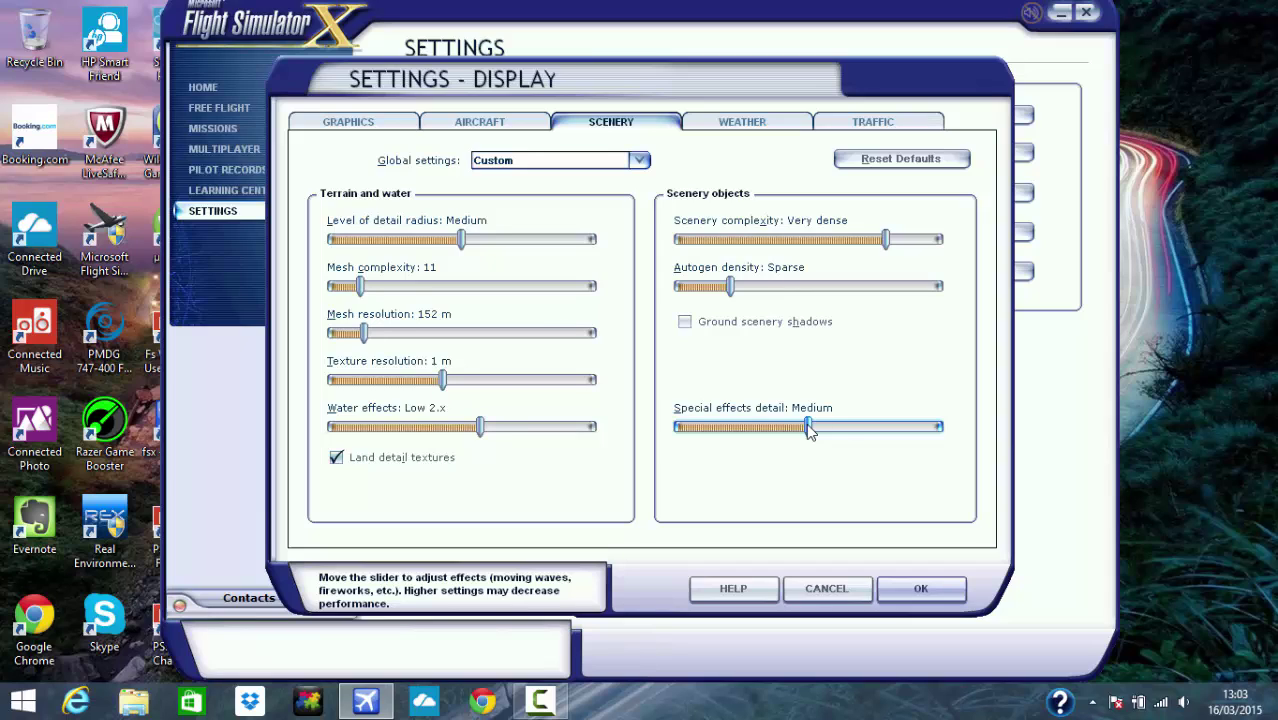
left_click_drag(810, 430, 940, 433)
left_click(822, 436)
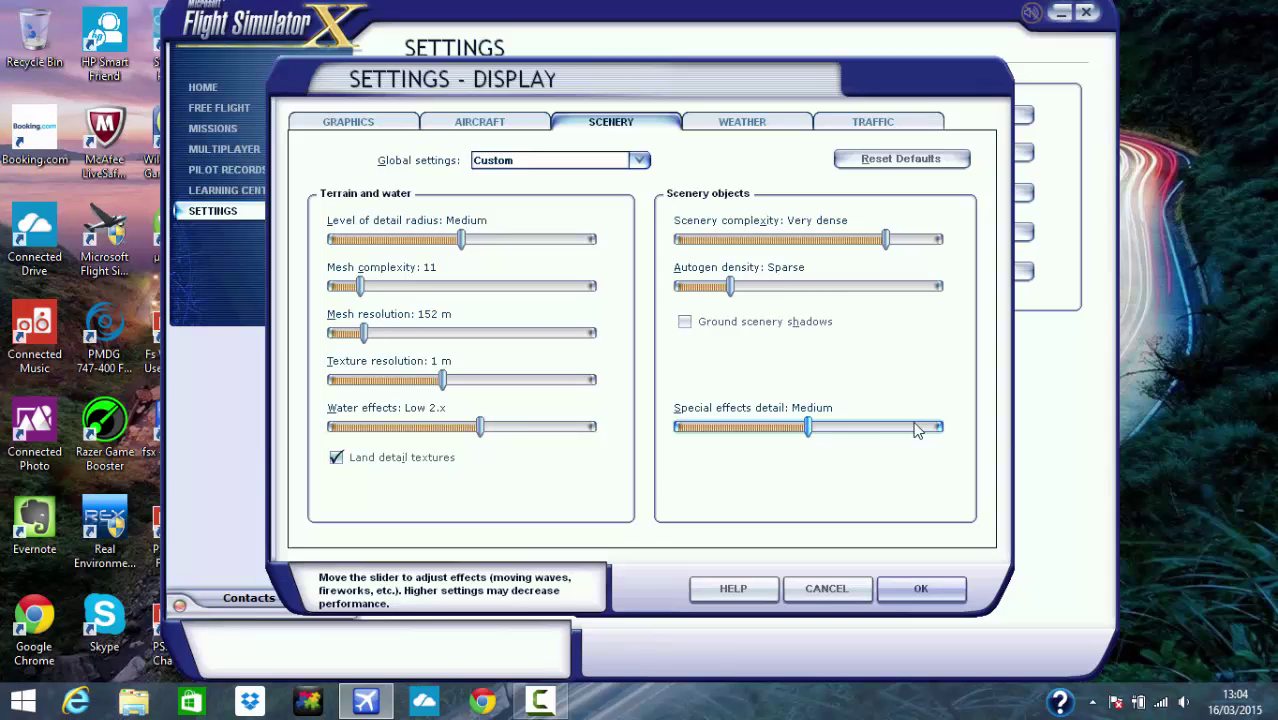
left_click(680, 430)
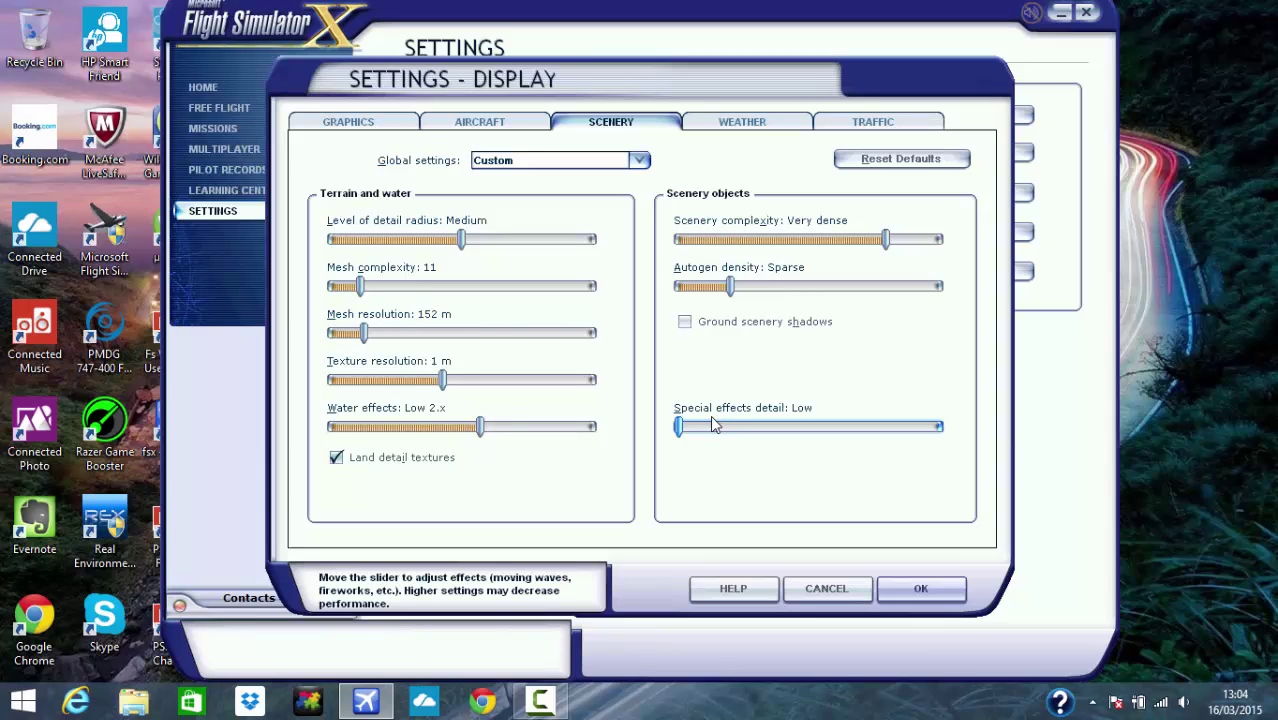
left_click(805, 433)
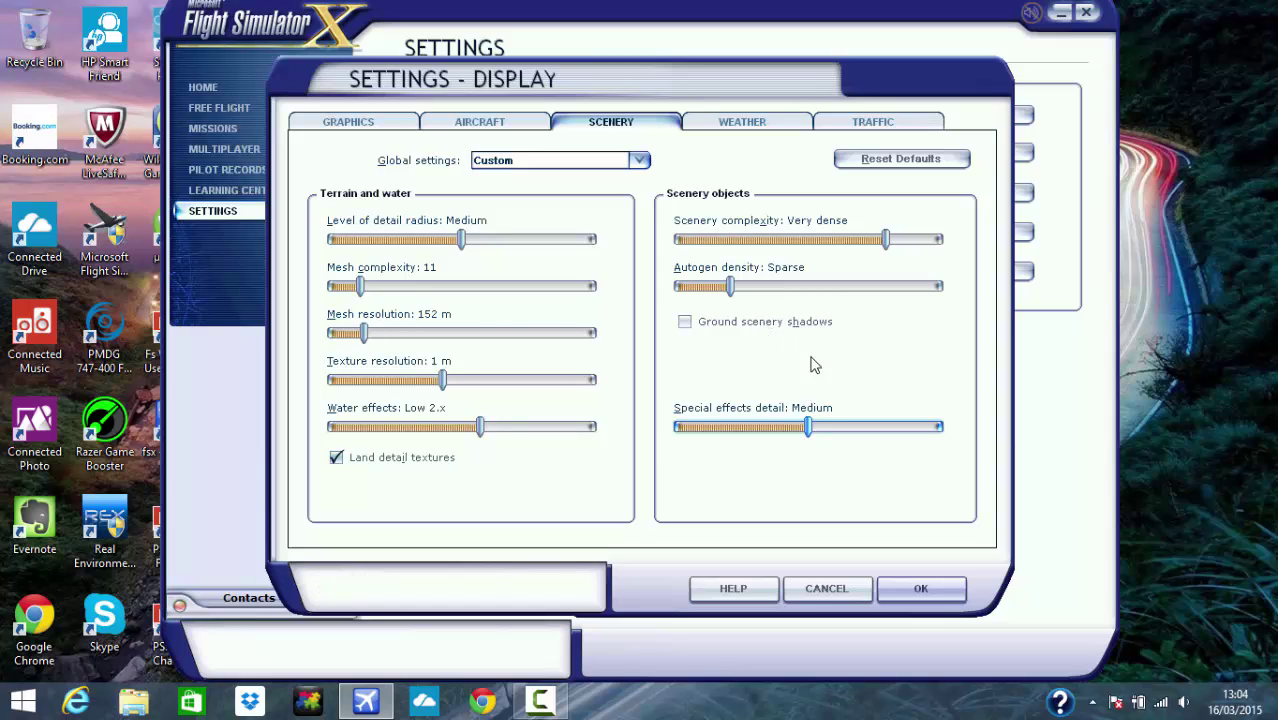
- Try Maximum cloud coverage density and an 80 mi cloud draw distance in the weather settings, returning them to High and 60 mi
left_click(766, 126)
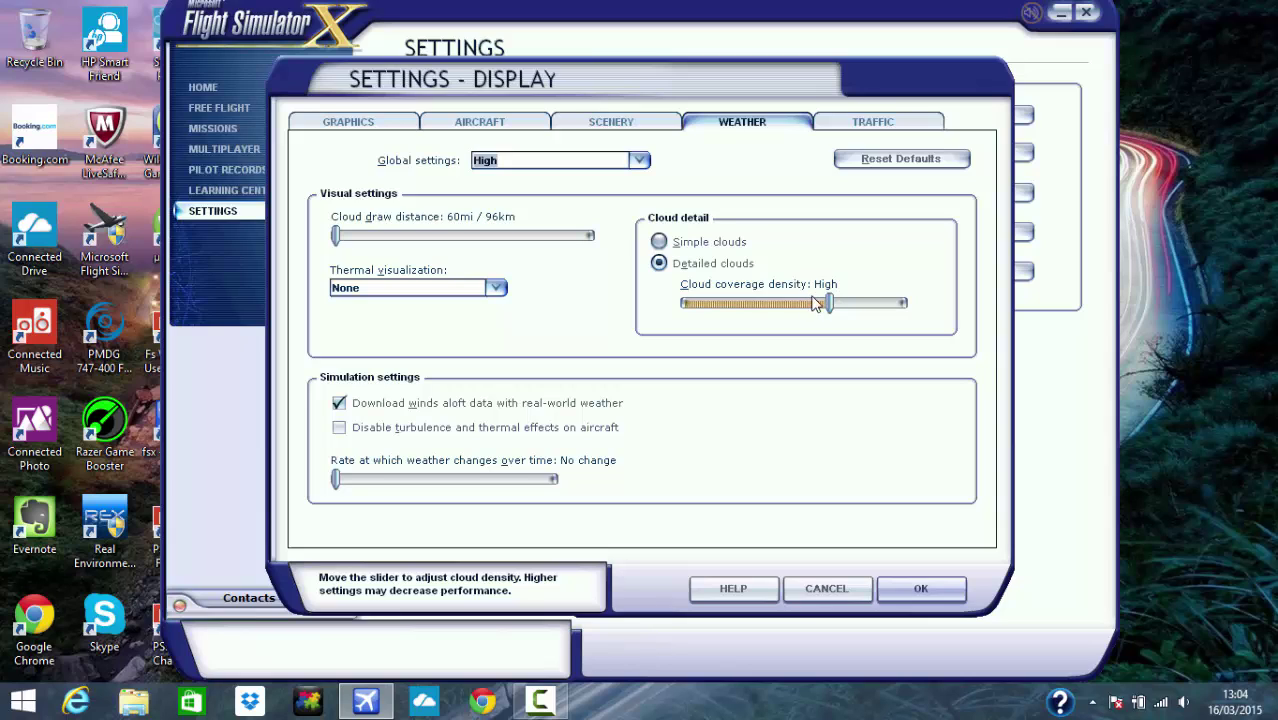
left_click(905, 305)
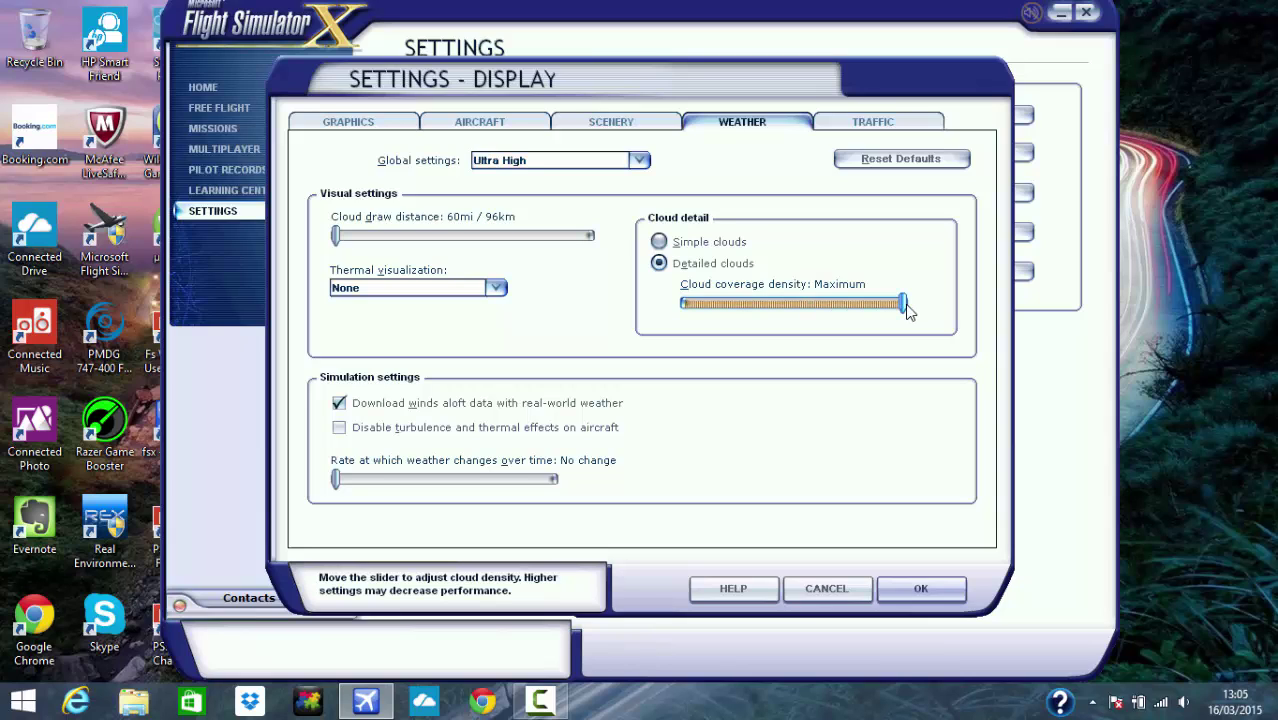
left_click(824, 310)
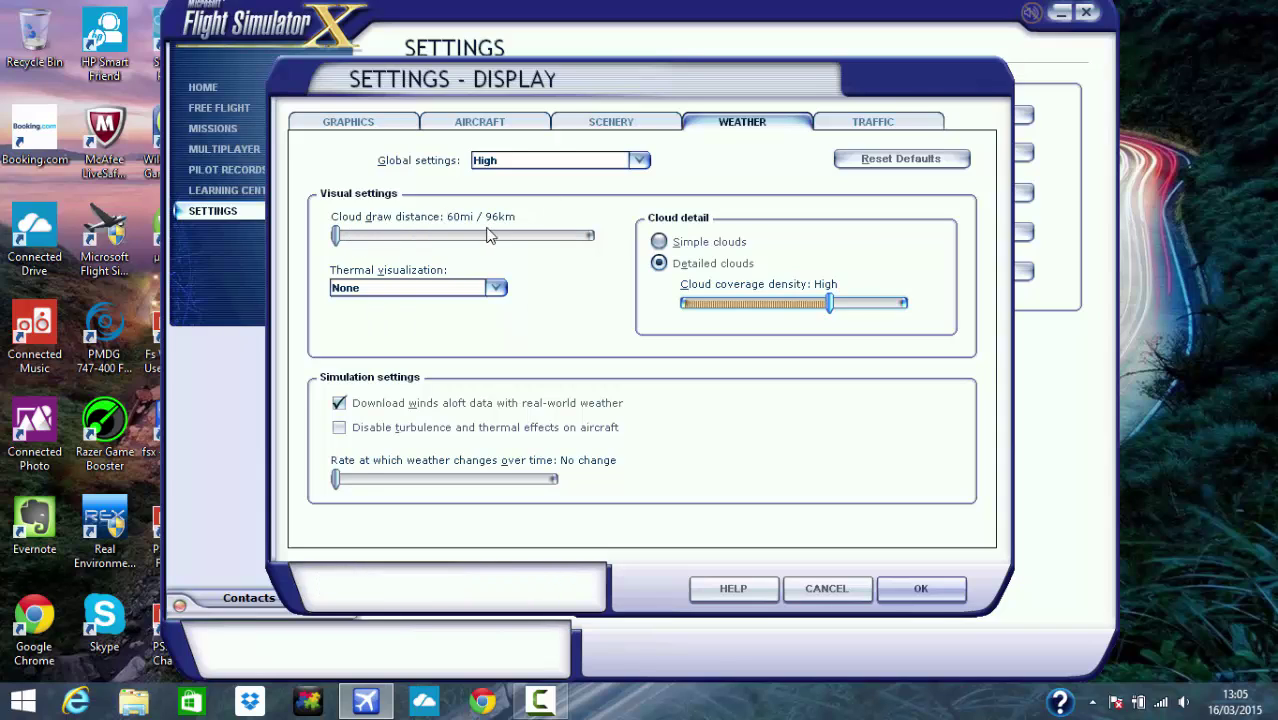
left_click_drag(342, 238, 437, 244)
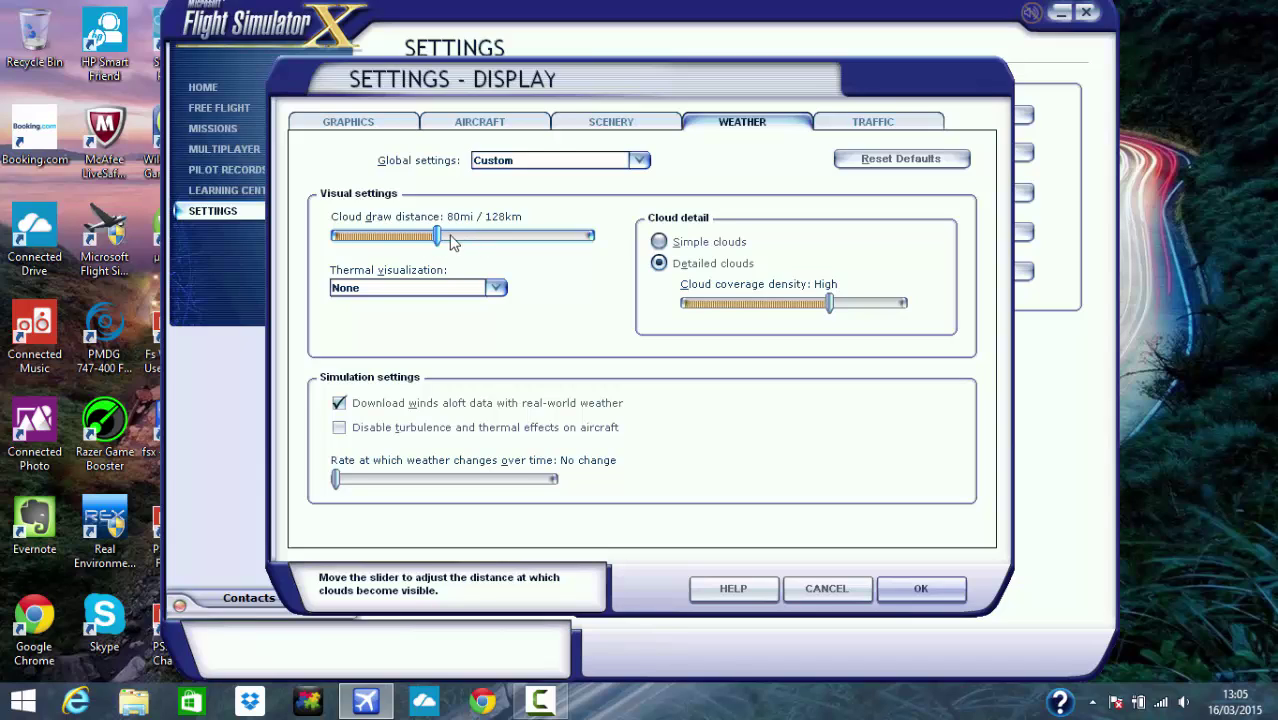
left_click(336, 238)
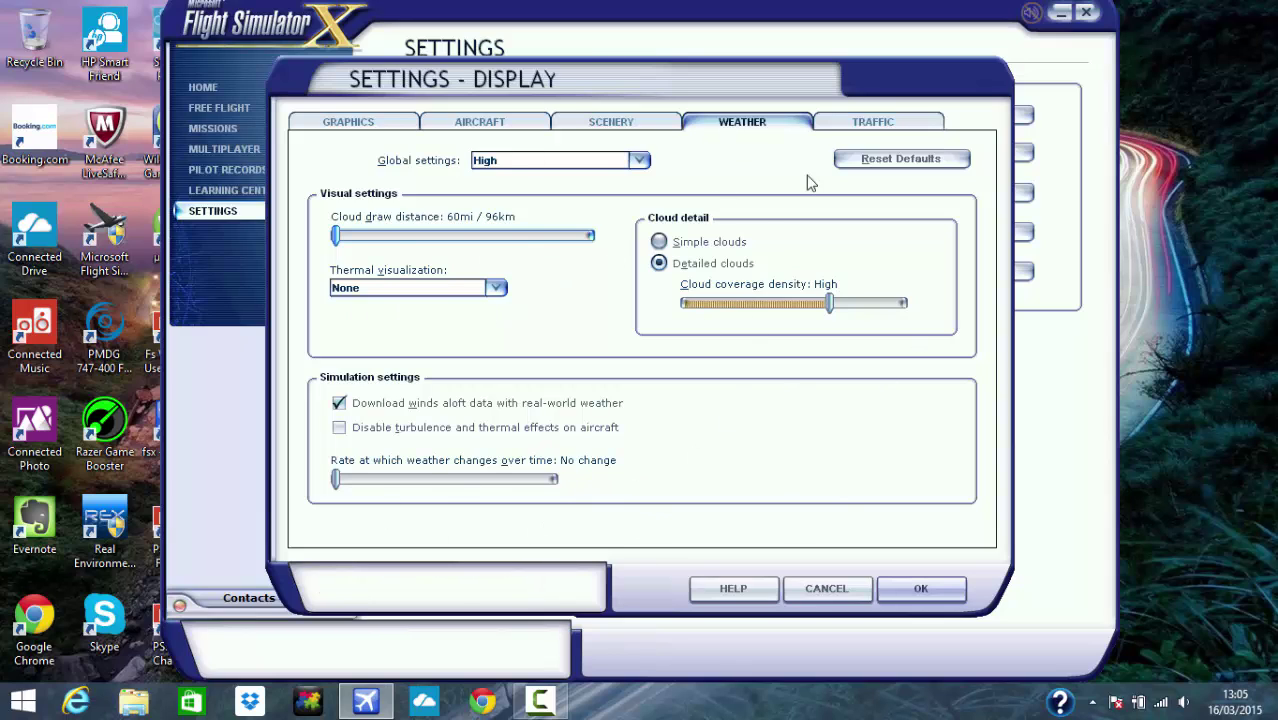
- Set the airline traffic density to 40% in the traffic display settings
left_click(861, 126)
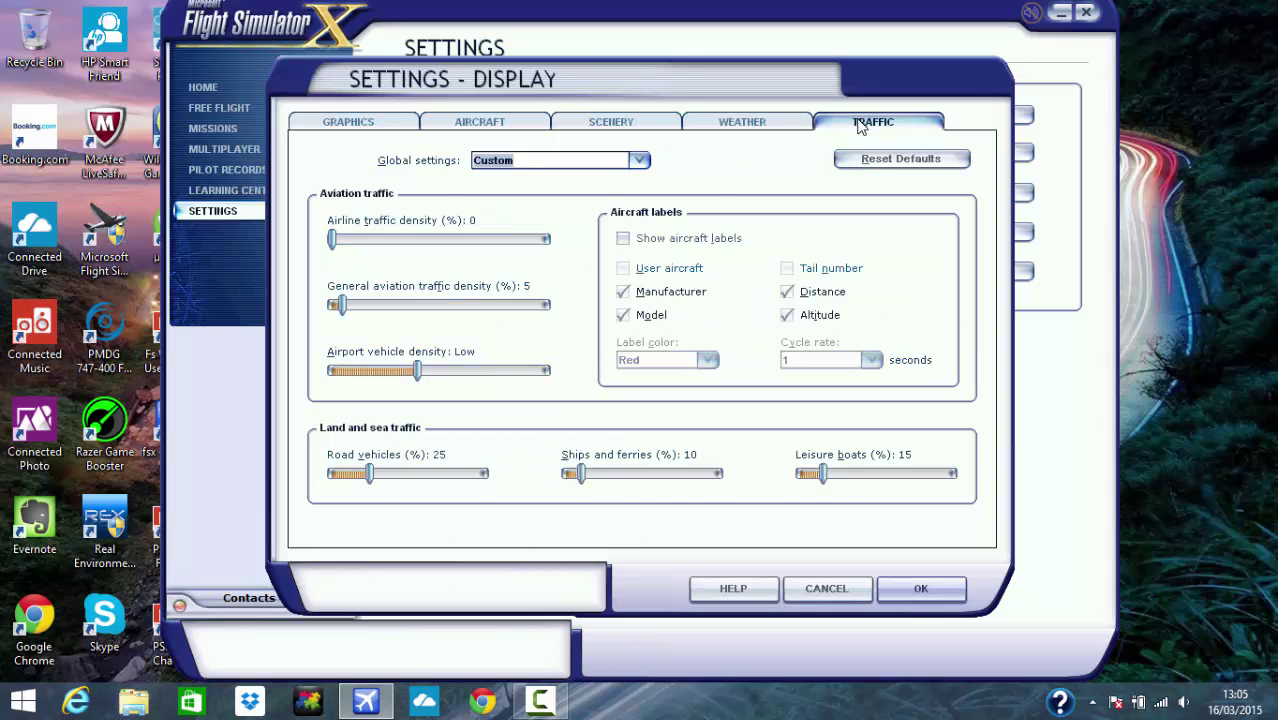
left_click(410, 247)
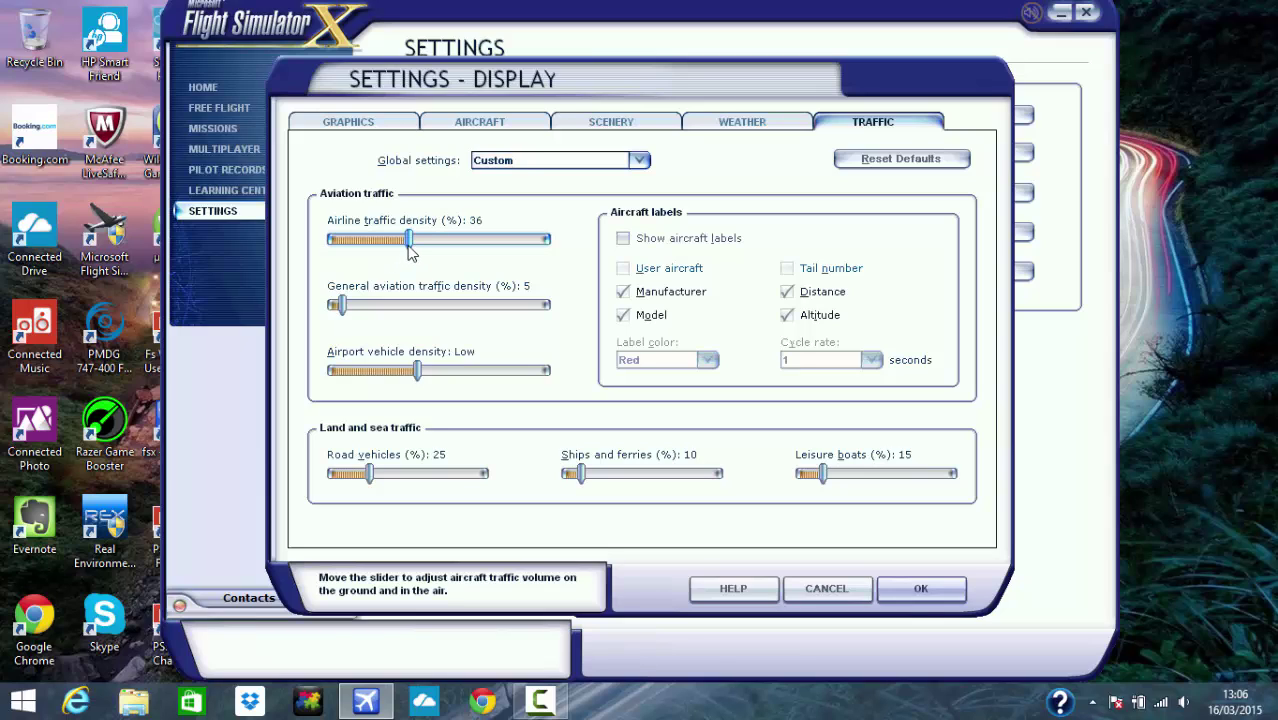
left_click(420, 250)
left_click(416, 249)
left_click(416, 249)
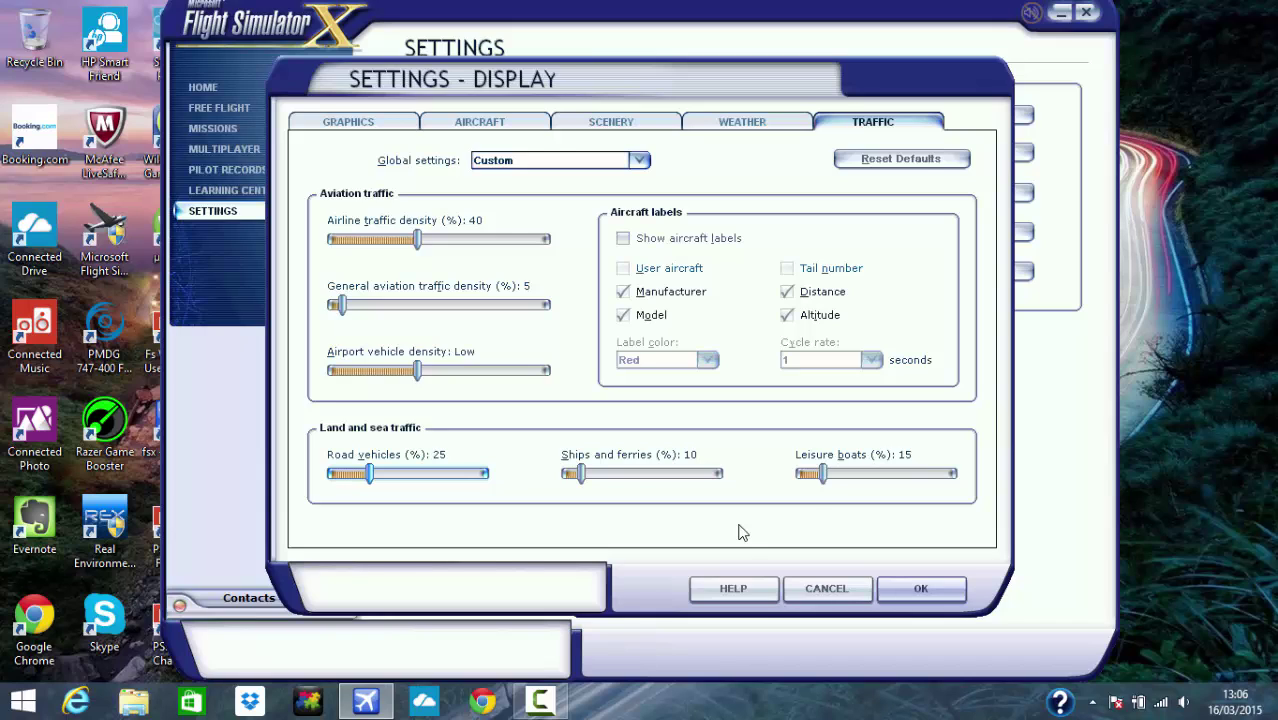
- Set leisure boats to 7%, general aviation traffic density to 0% and airport vehicle density to Low
mouse_move(824, 480)
left_mouse_down()
mouse_move(765, 494)
mouse_move(810, 476)
left_mouse_up()
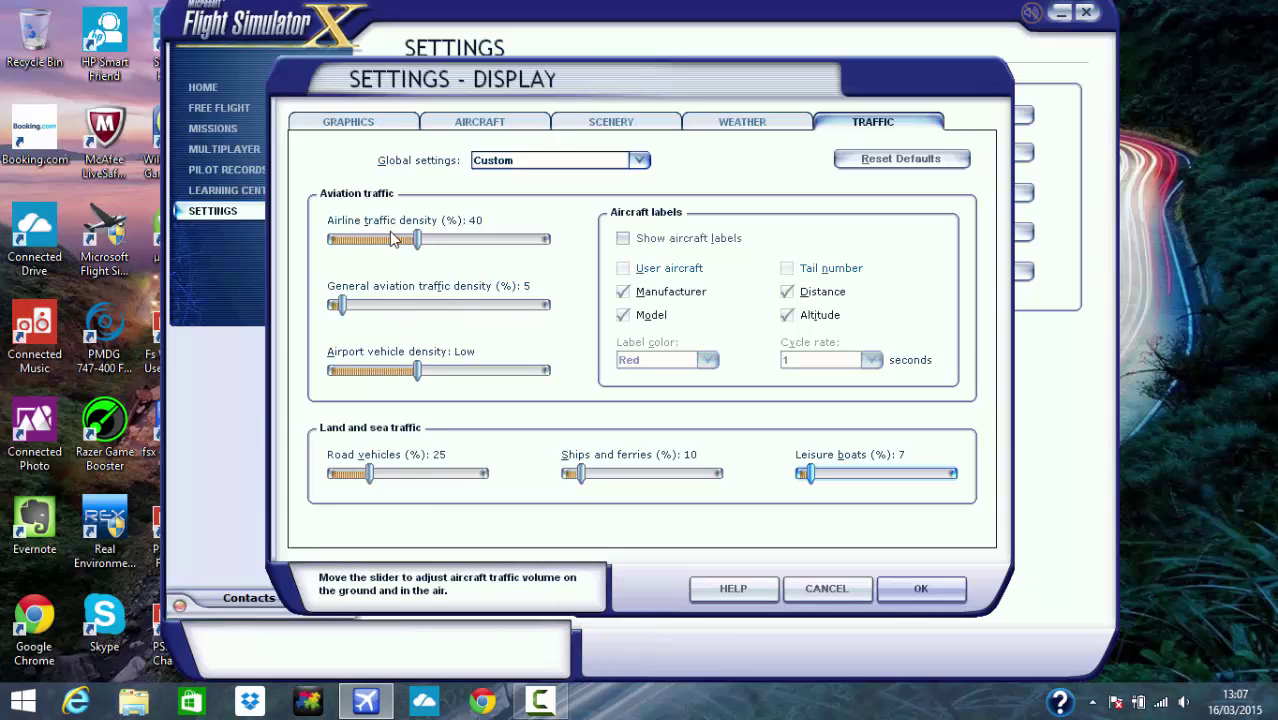
left_click_drag(341, 306, 320, 310)
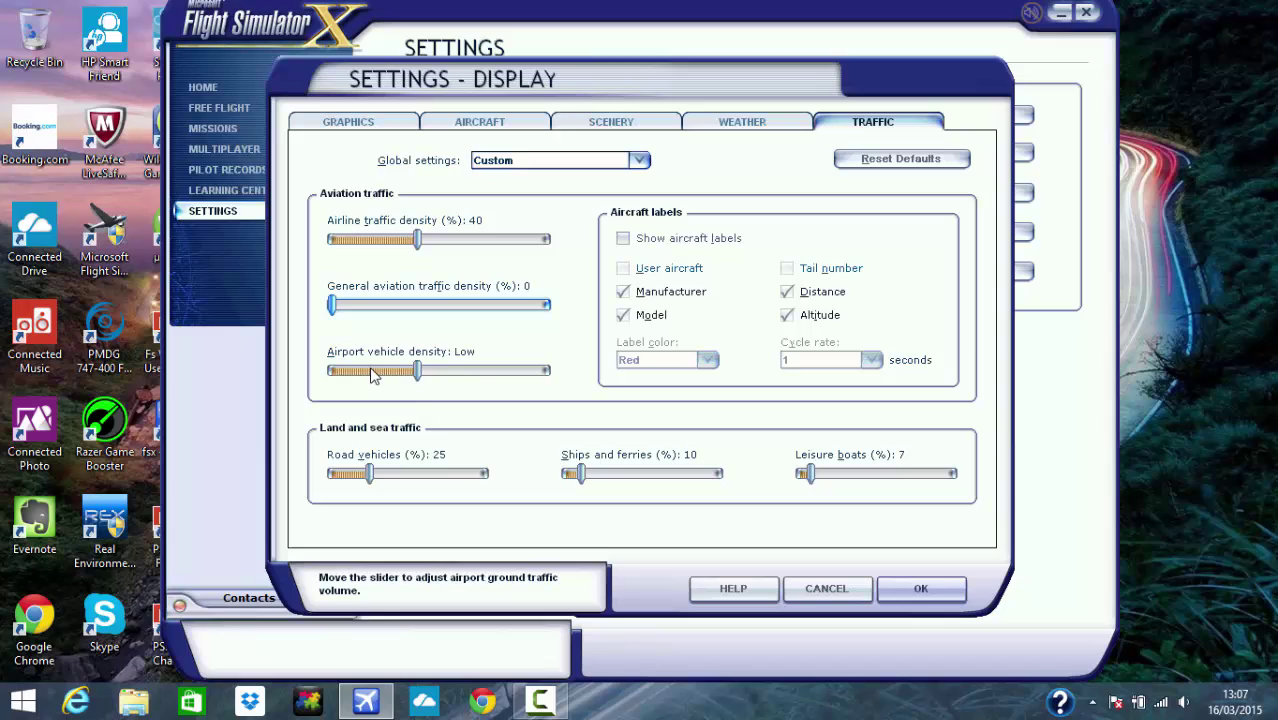
left_click_drag(417, 370, 373, 371)
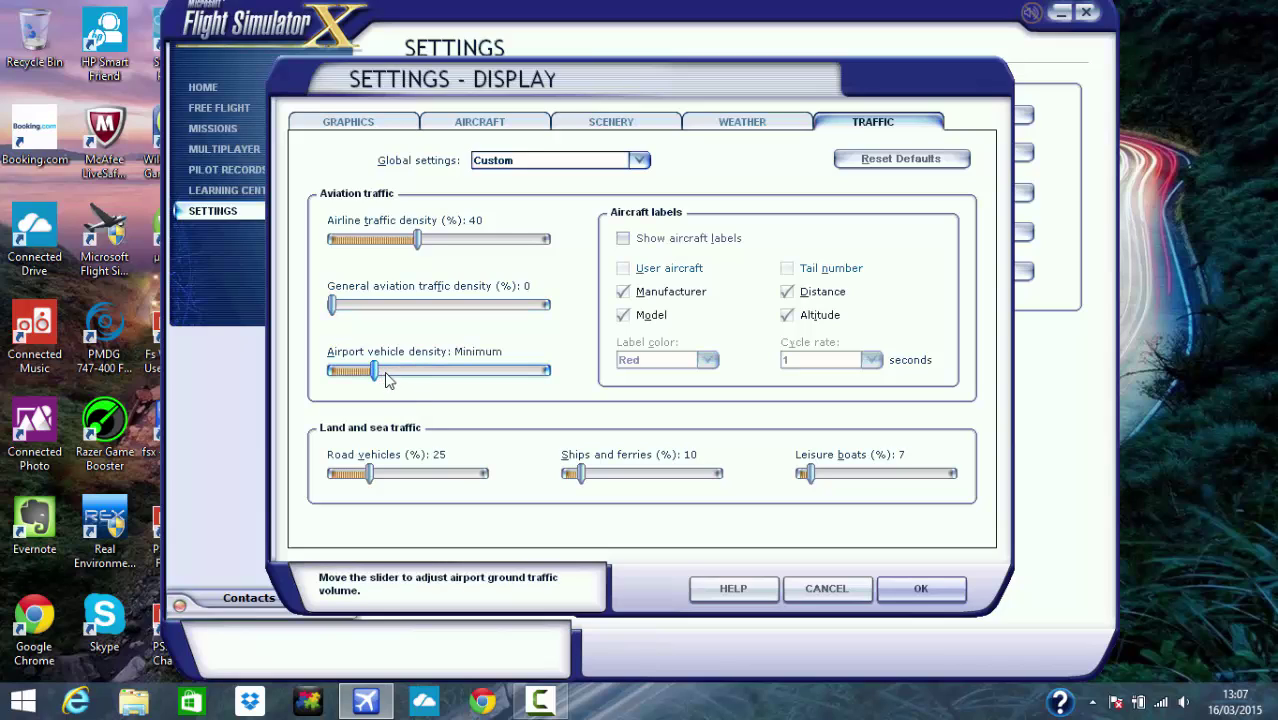
left_click(420, 381)
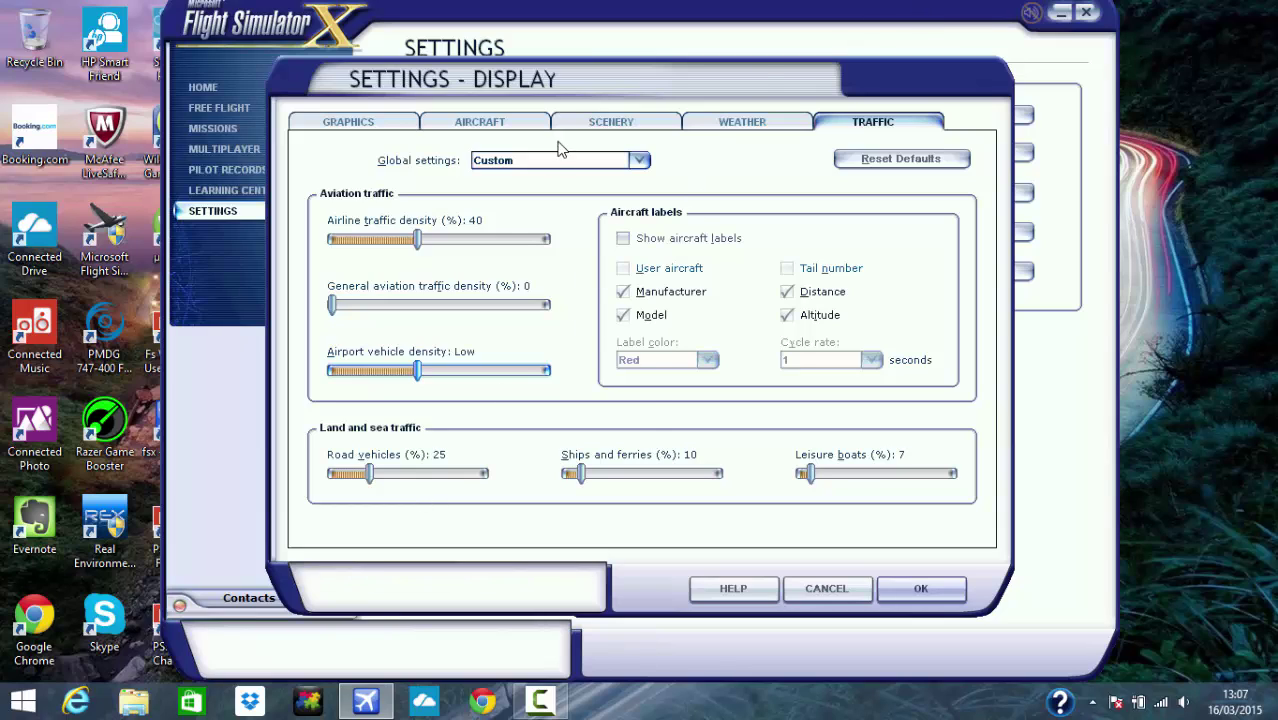
- Return to the scenery display settings, try Normal scenery complexity, and set it to Dense
left_click(591, 131)
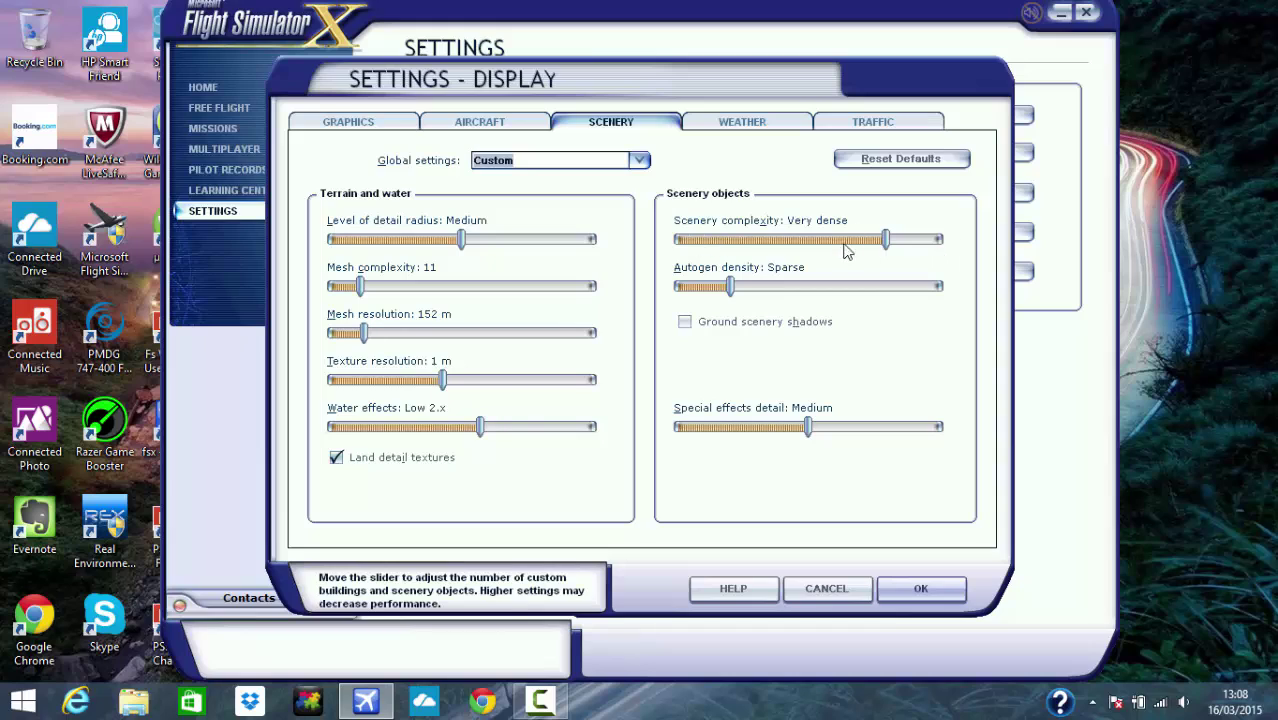
left_click(785, 240)
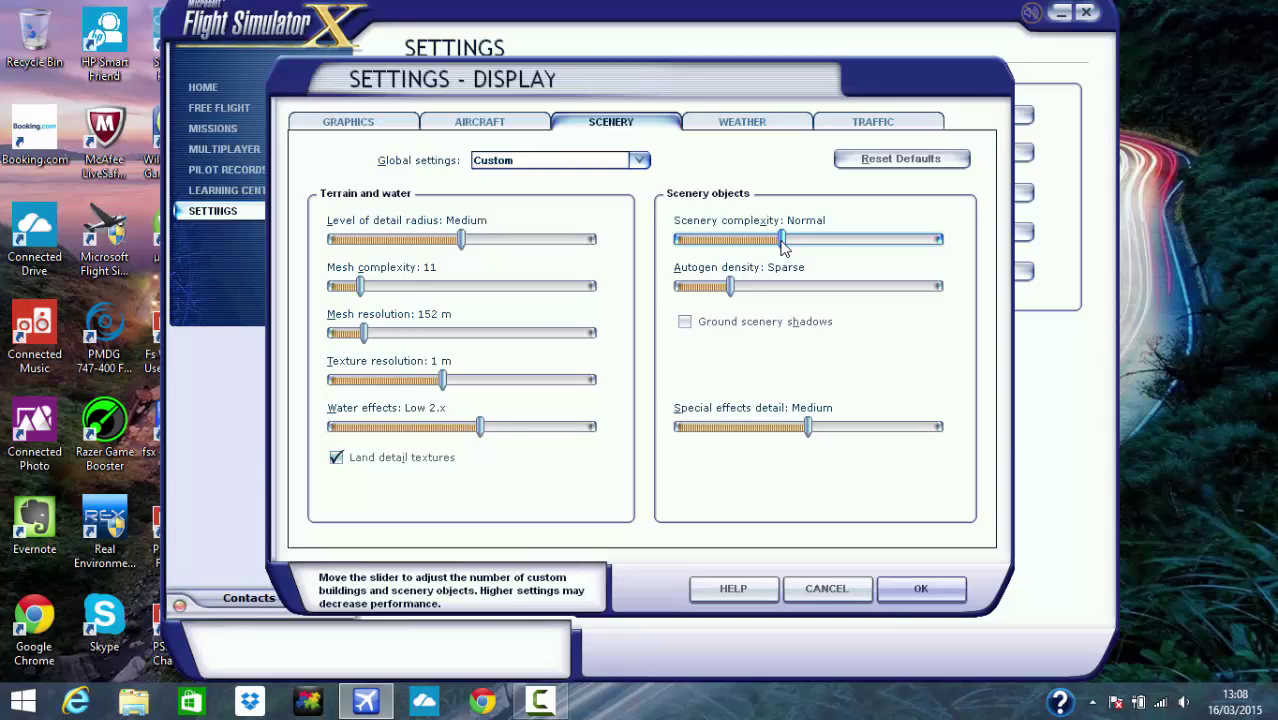
left_click(820, 241)
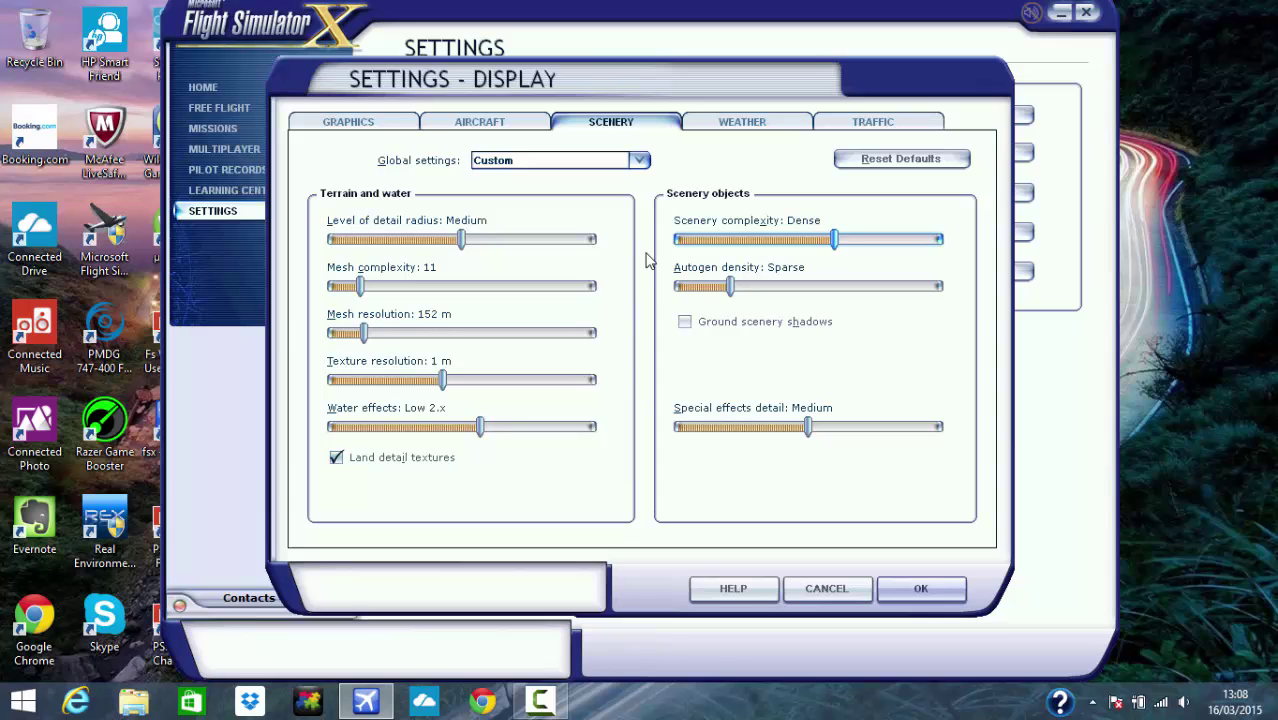
- Accept the display settings and exit Flight Simulator X to the desktop
left_click(920, 588)
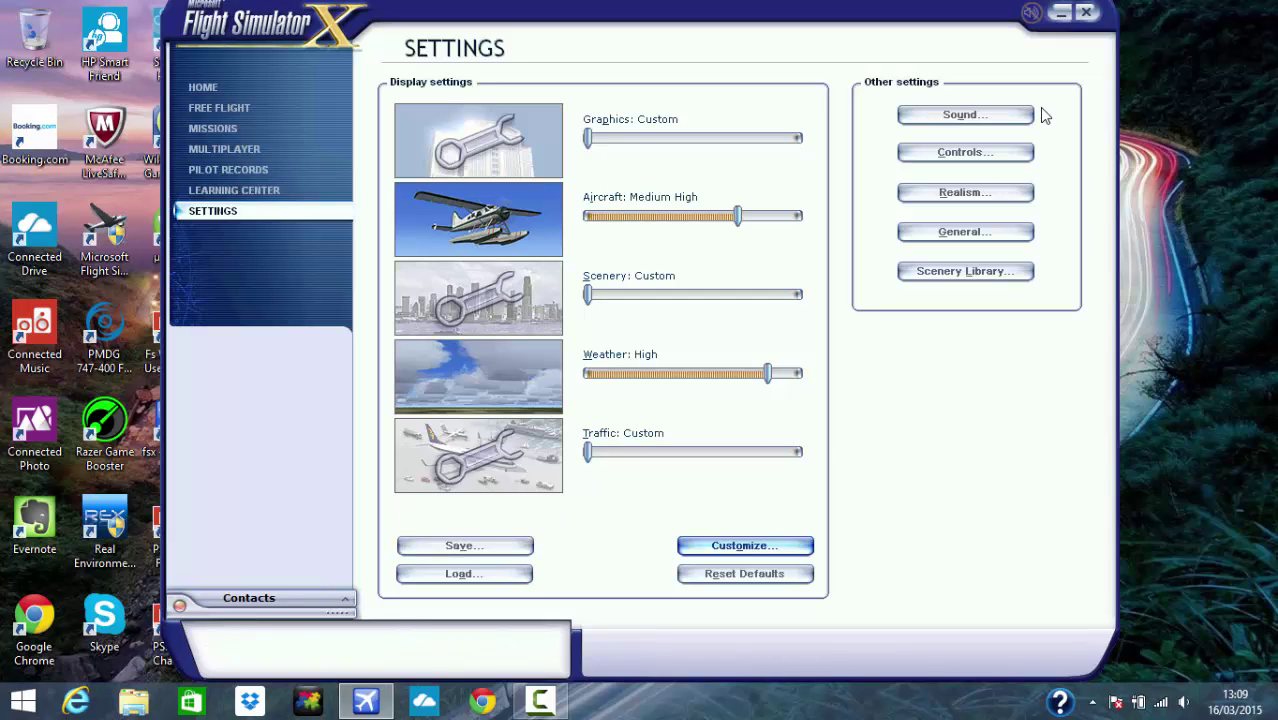
left_click(1085, 12)
left_click(581, 390)
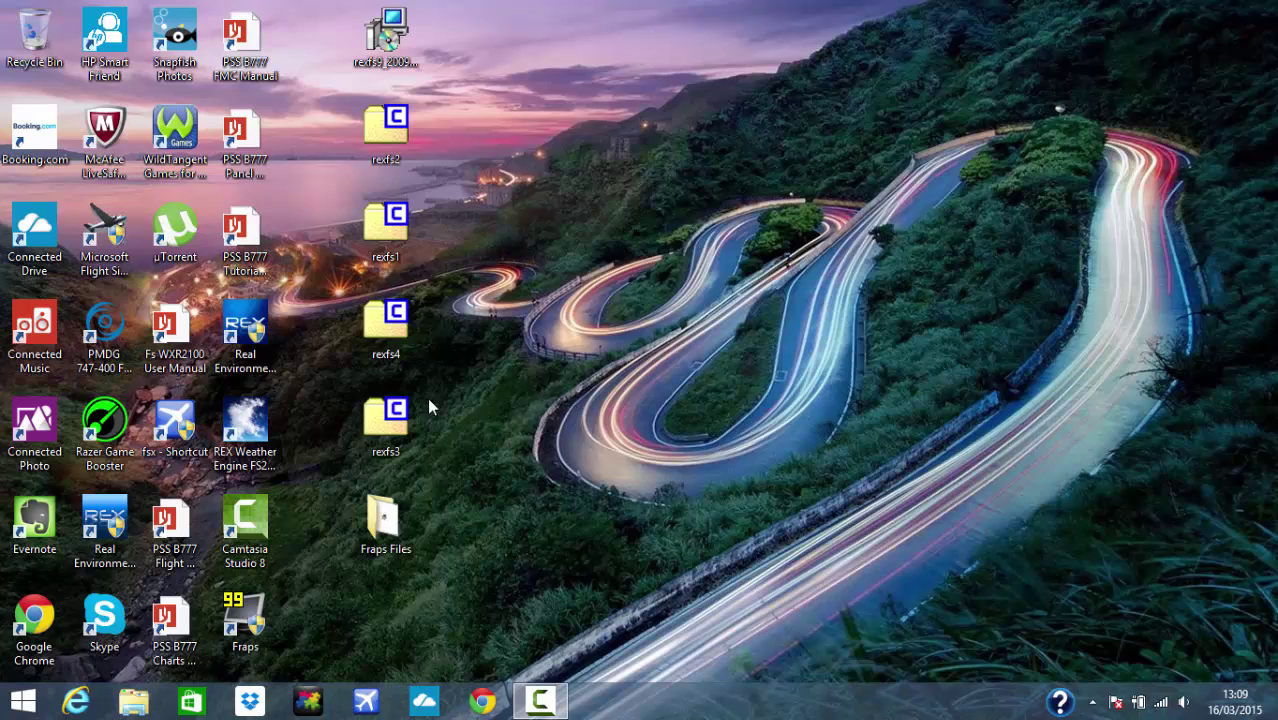
- Open the fsx shortcut's file location, look through the files in its Autogen folder, and close the window
right_click(192, 415)
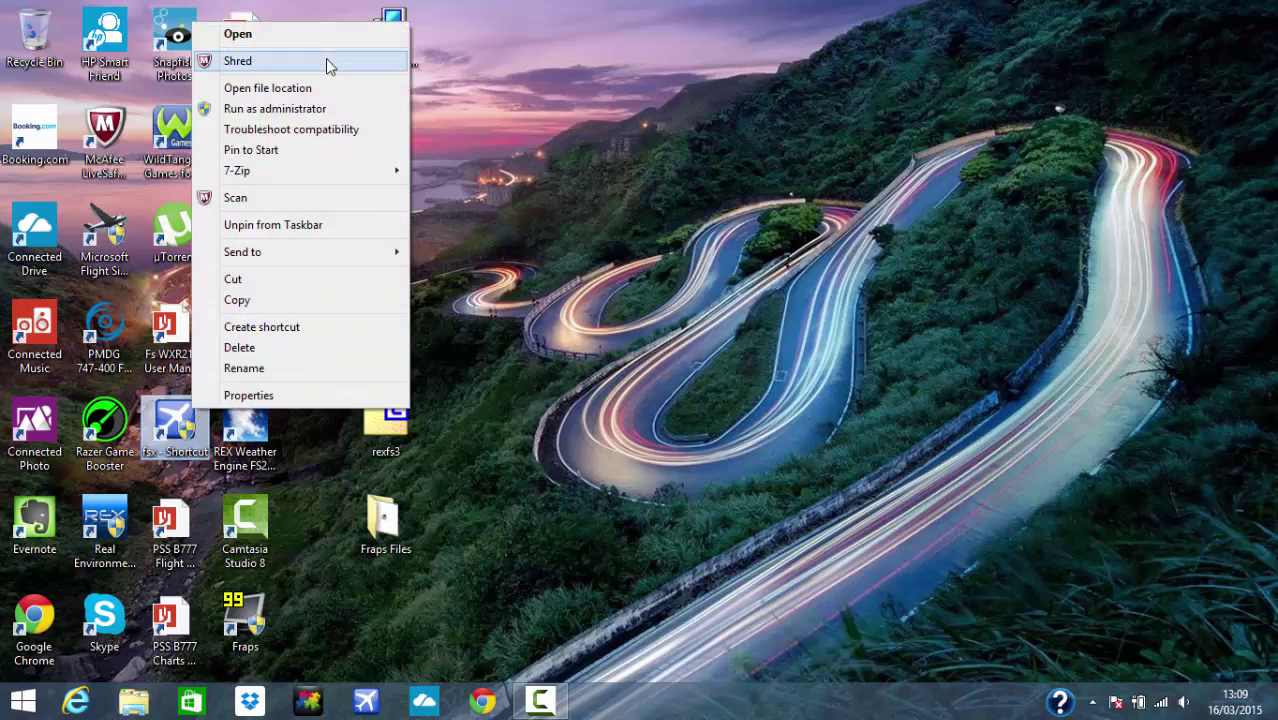
left_click(308, 88)
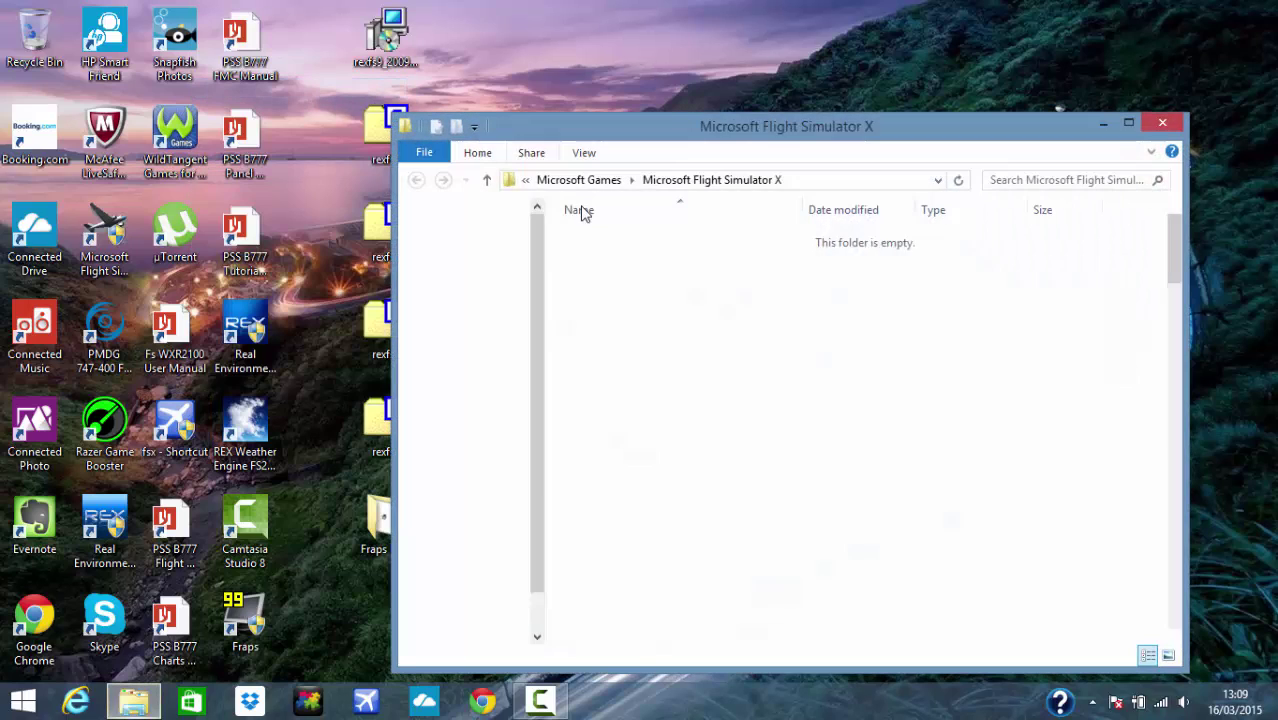
left_click_drag(1181, 332, 1183, 222)
double_click(742, 258)
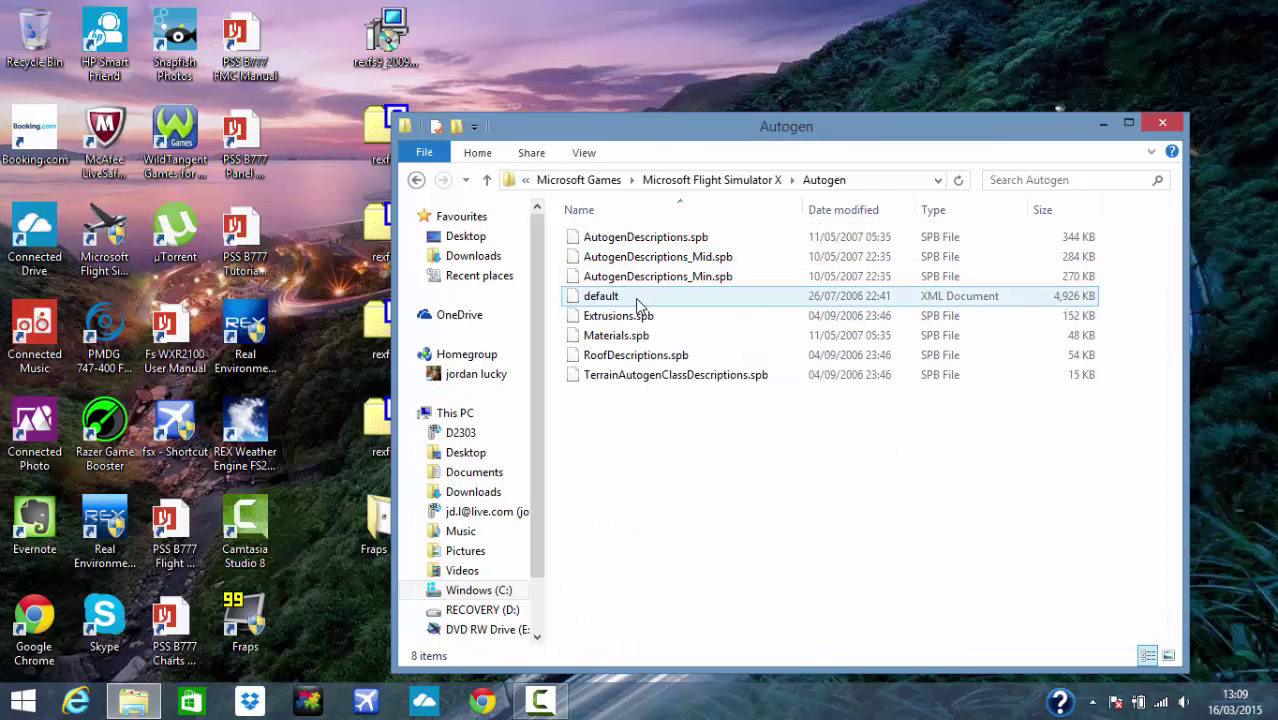
left_click(650, 276)
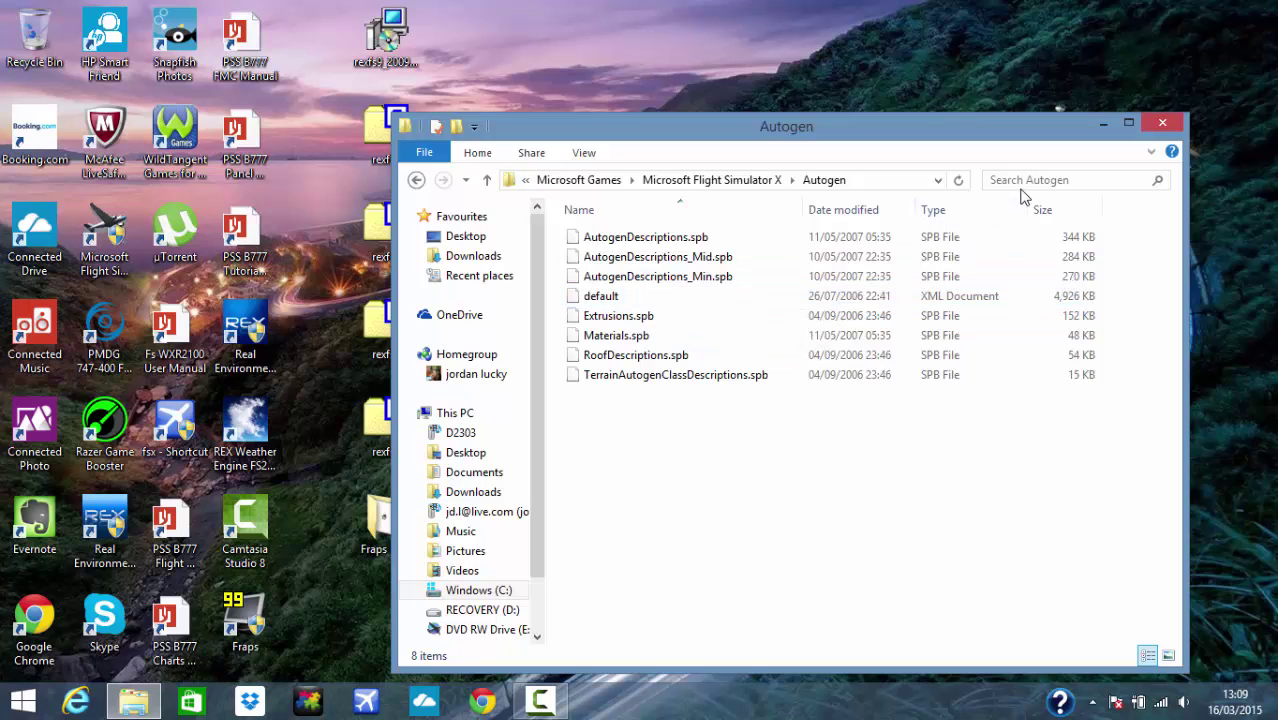
left_click(1151, 131)
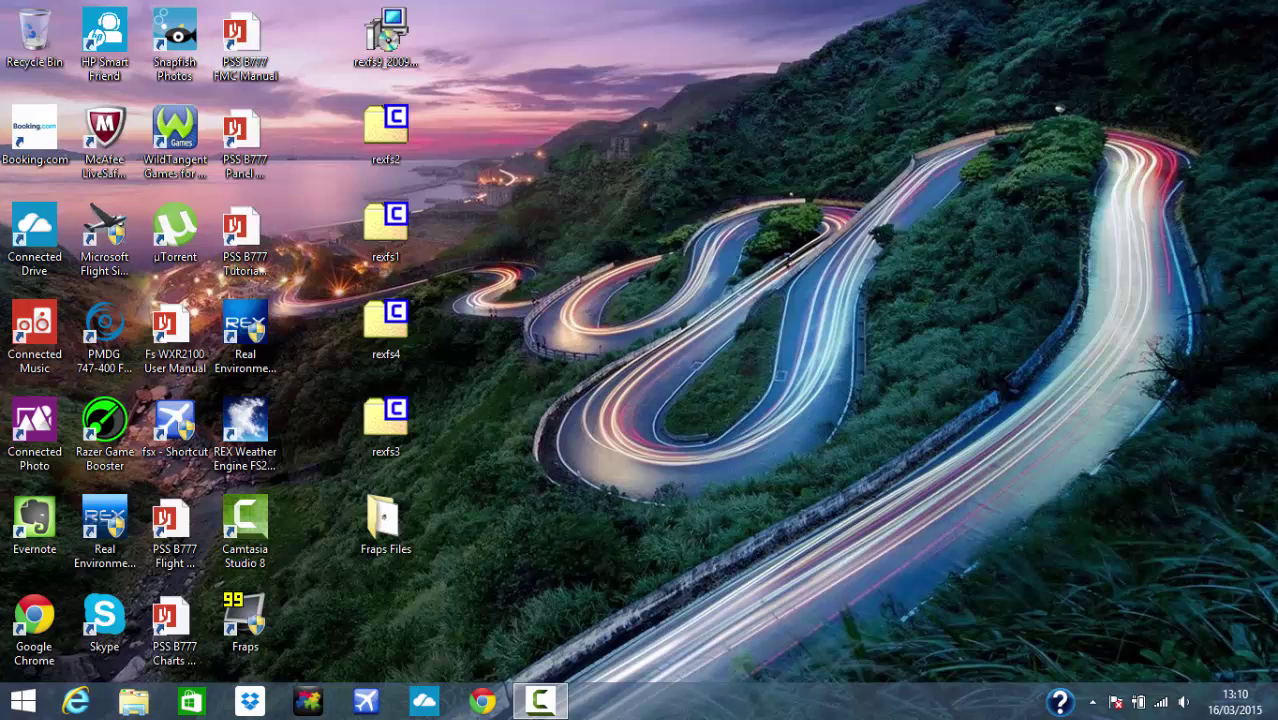
- Find and open the %temp% folder with the Windows search, and select all the files and folders in it
mouse_move(1276, 2)
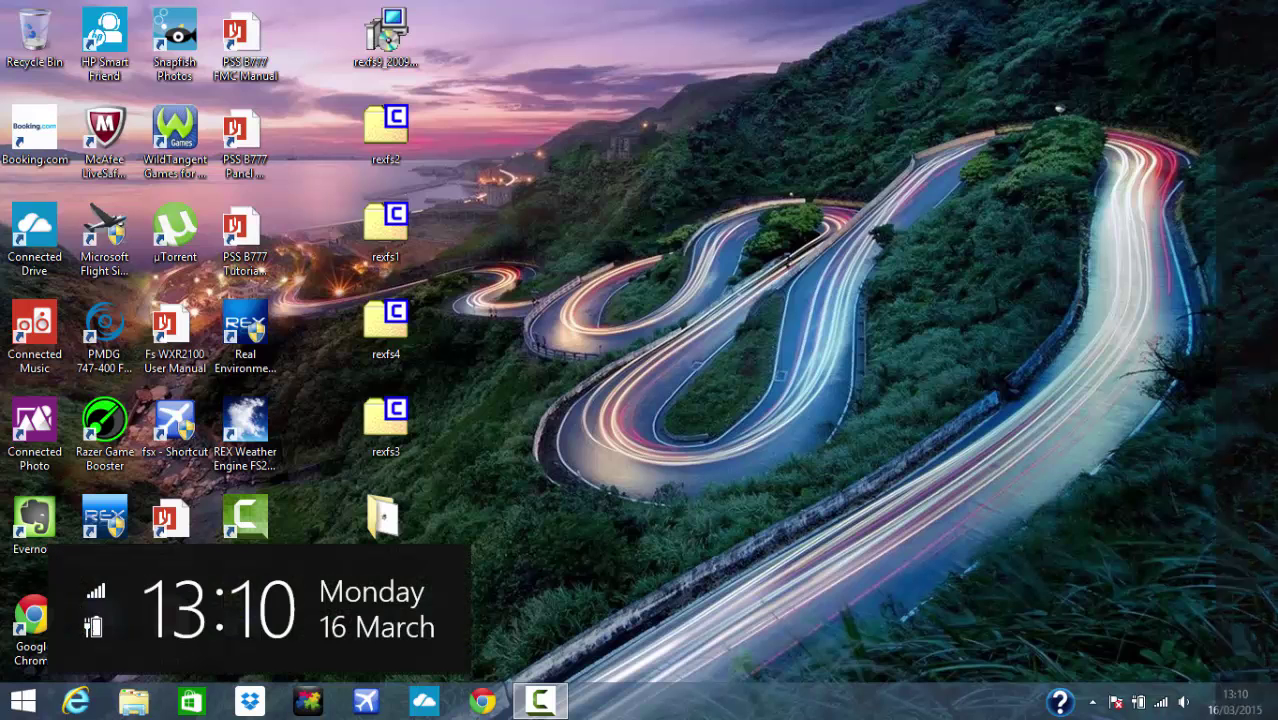
left_click(1247, 205)
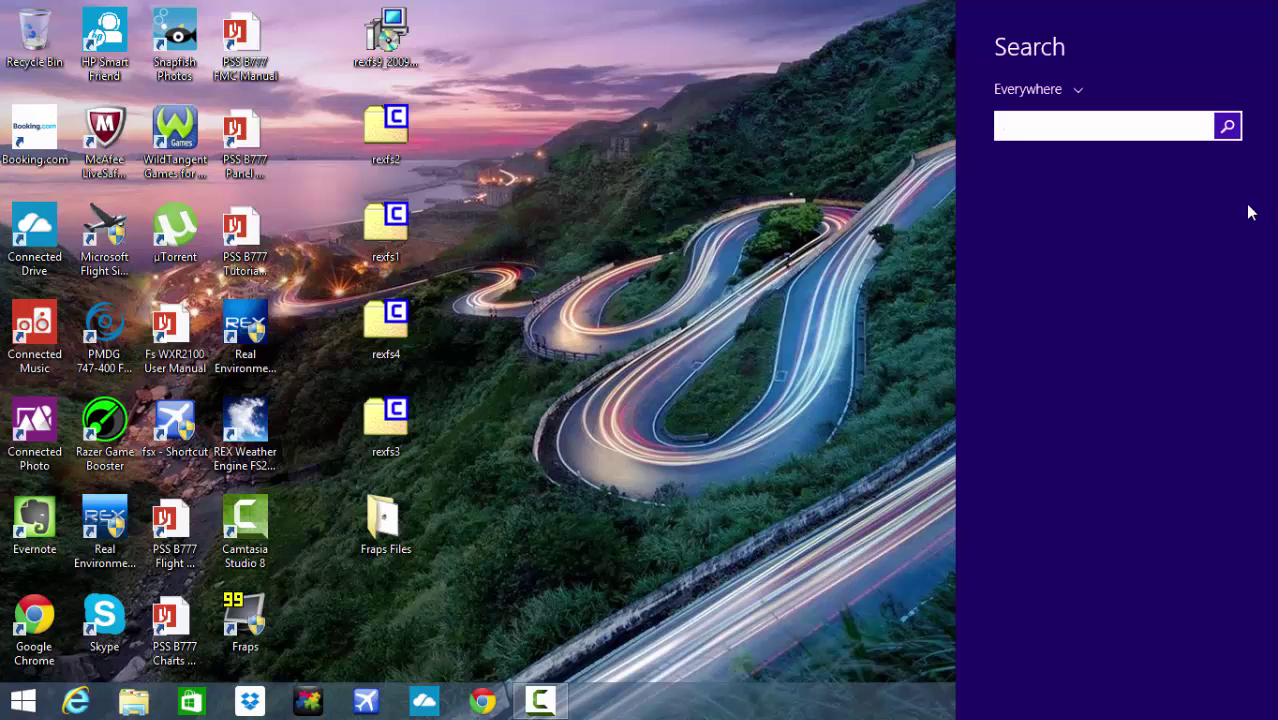
type("%temp%")
key("Return")
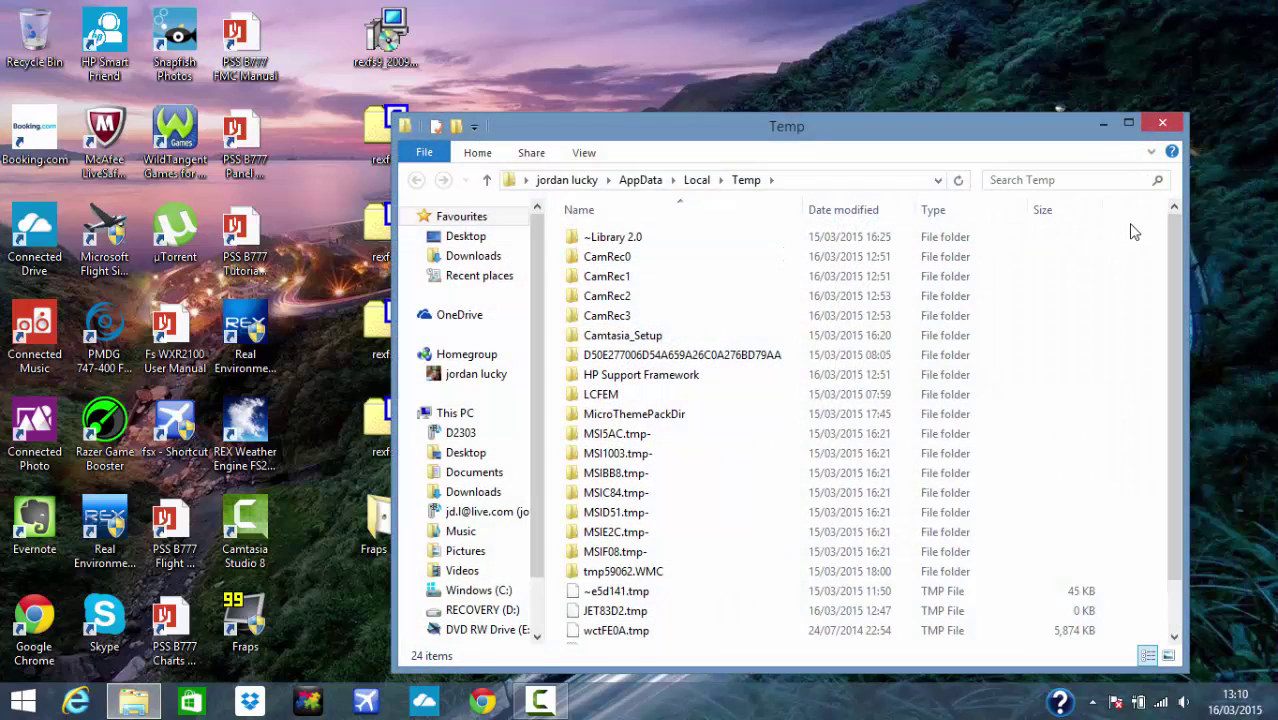
left_click_drag(1125, 226, 793, 695)
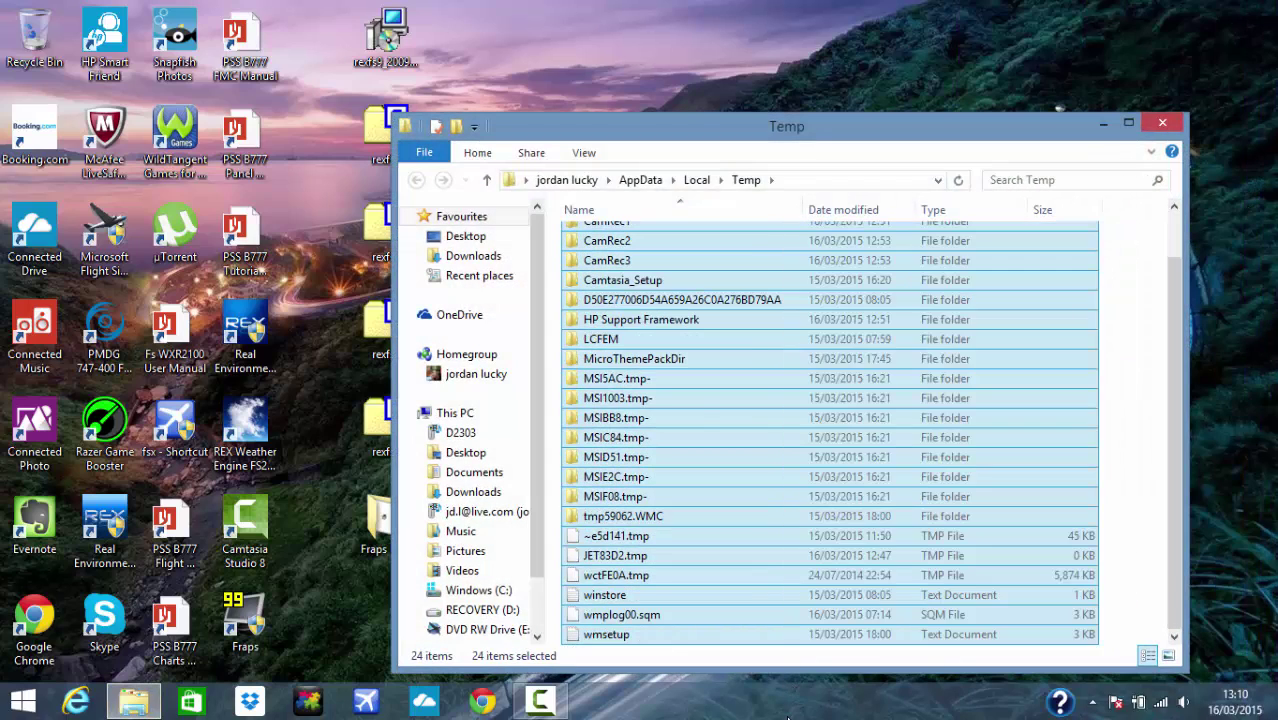
right_click(689, 326)
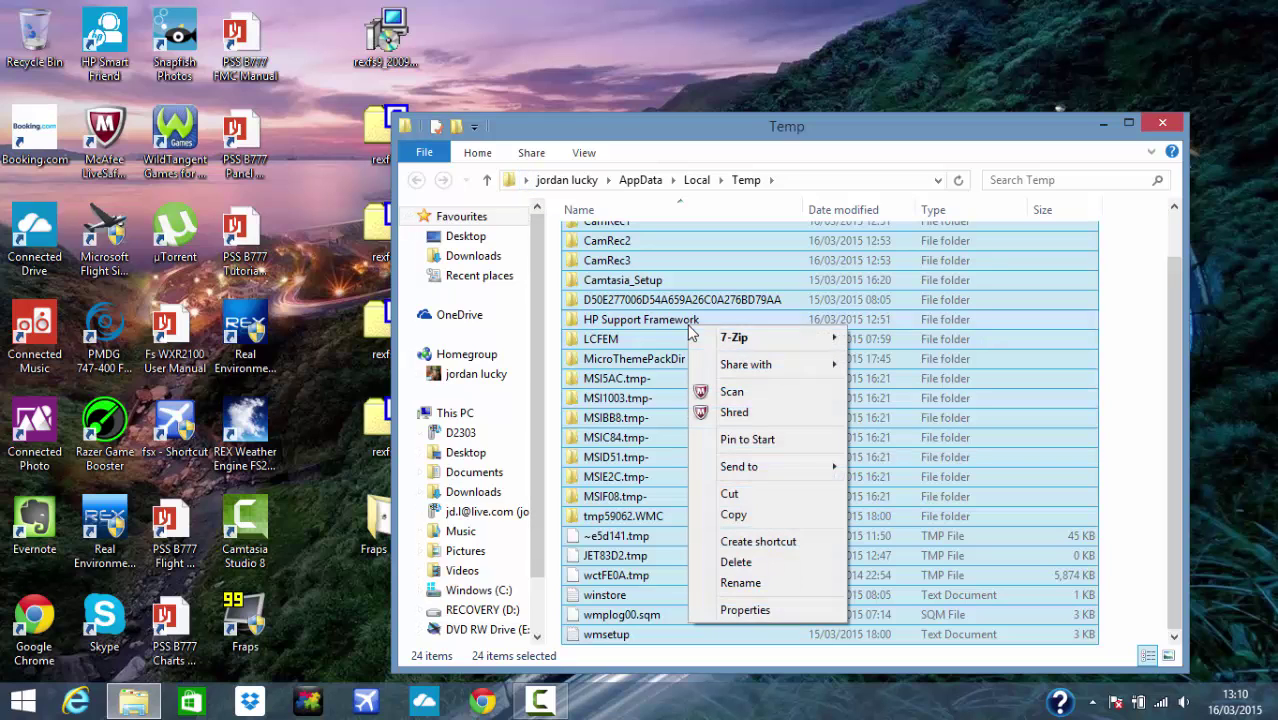
left_click(737, 563)
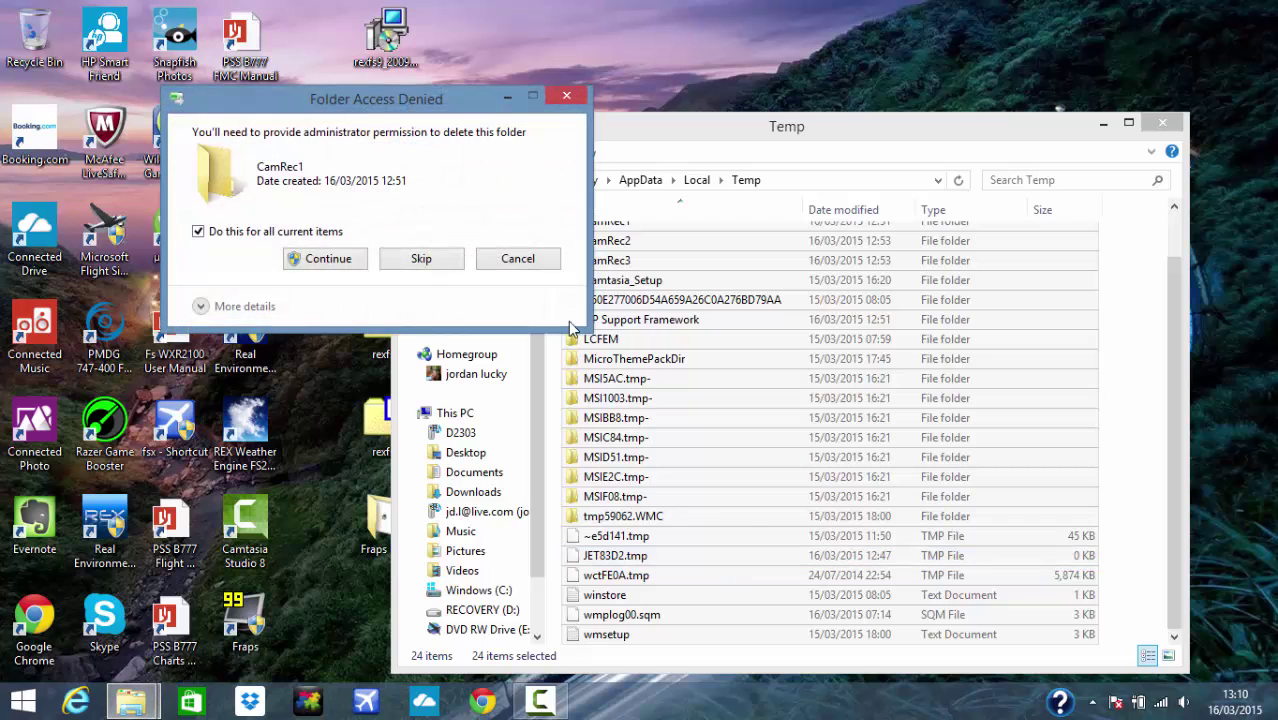
left_click(354, 258)
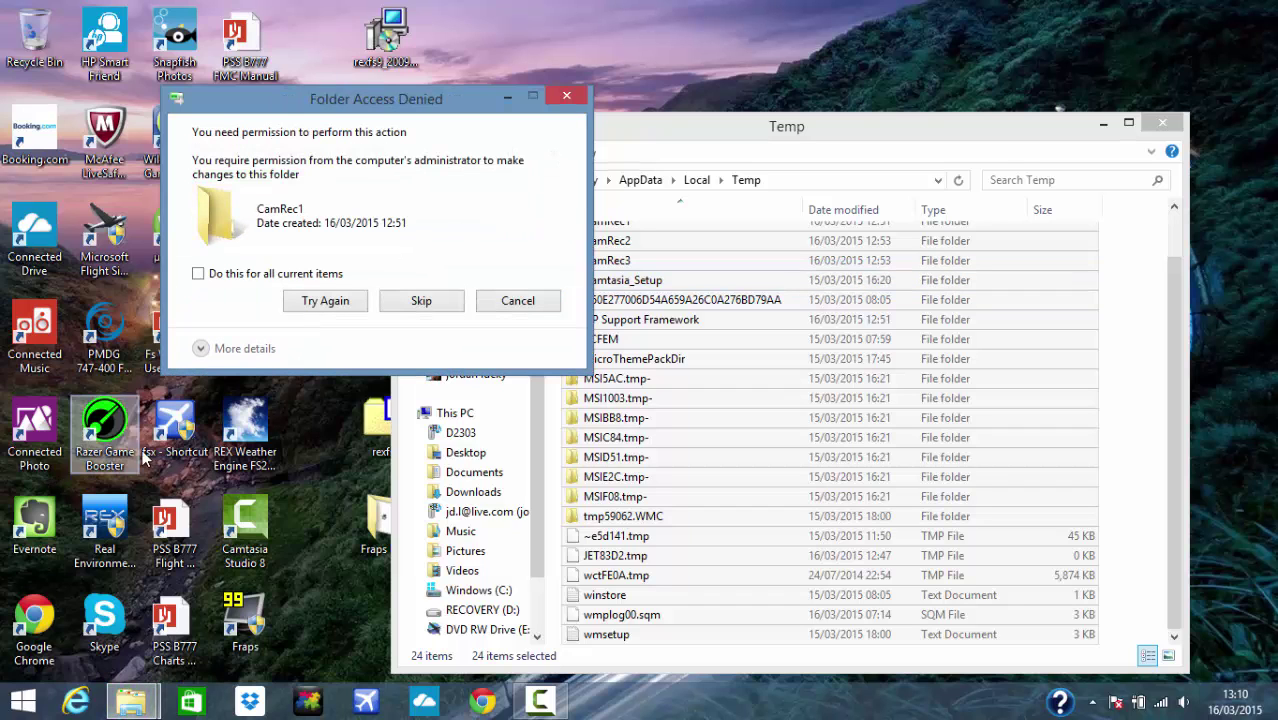
left_click(325, 279)
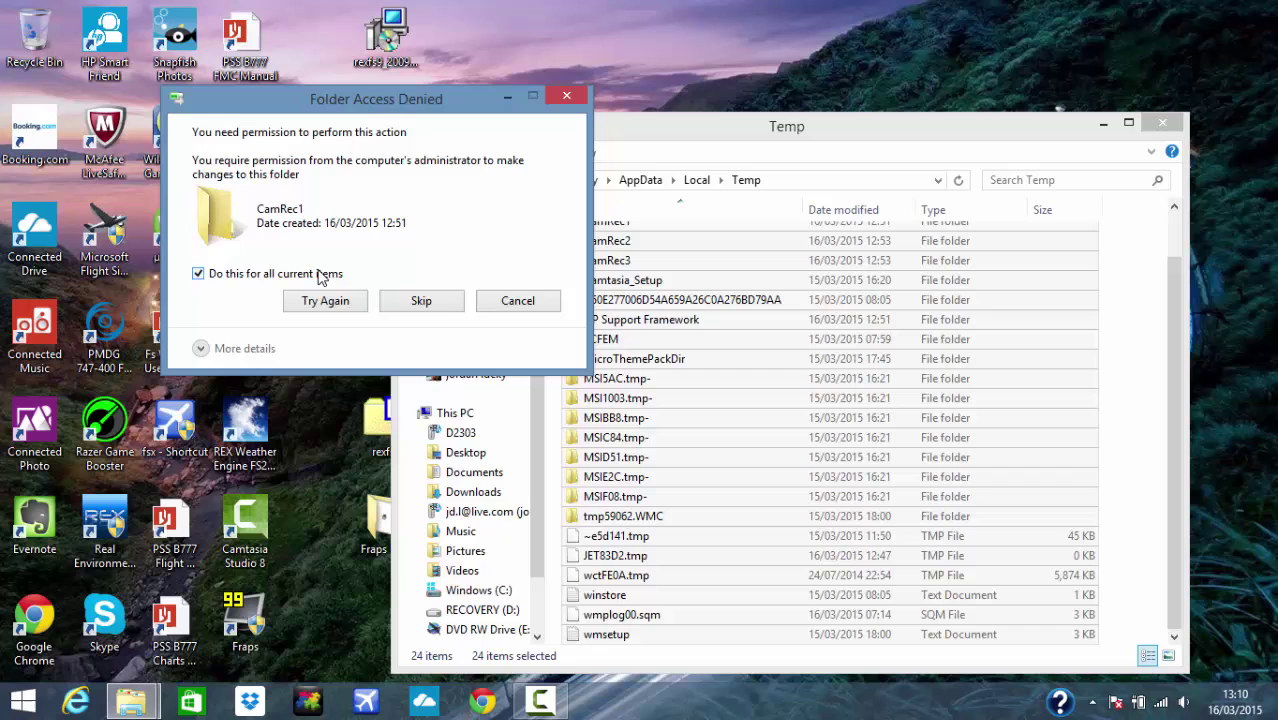
left_click(500, 306)
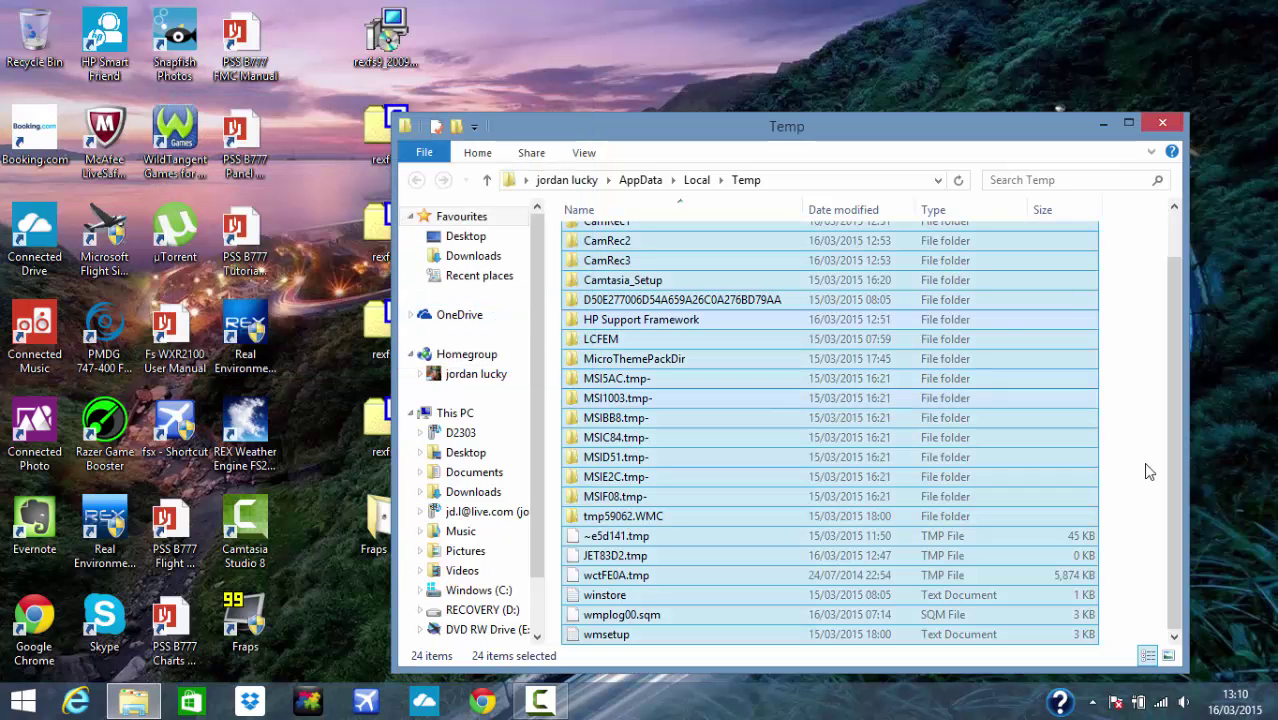
- Delete the selected temporary items with administrator permission, skip all protected folders, cancel at the file in use, and close the folder window
right_click(844, 284)
left_click(880, 516)
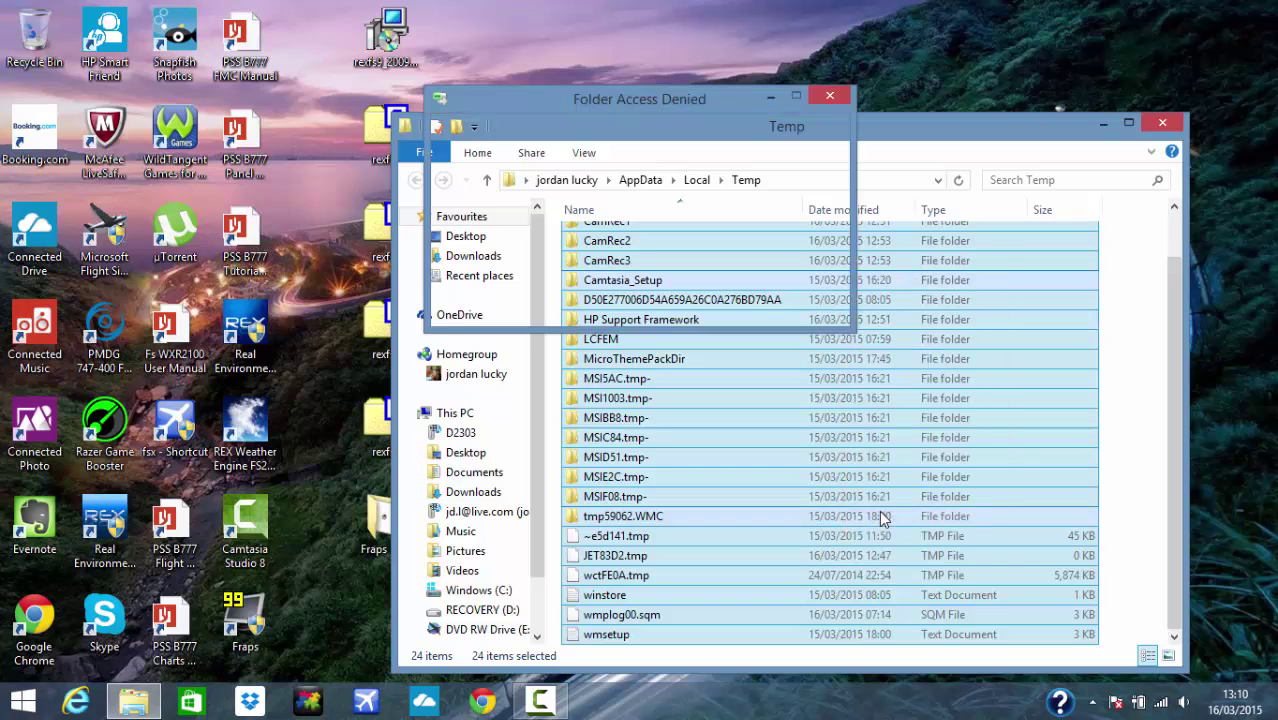
left_click(578, 265)
left_click(588, 259)
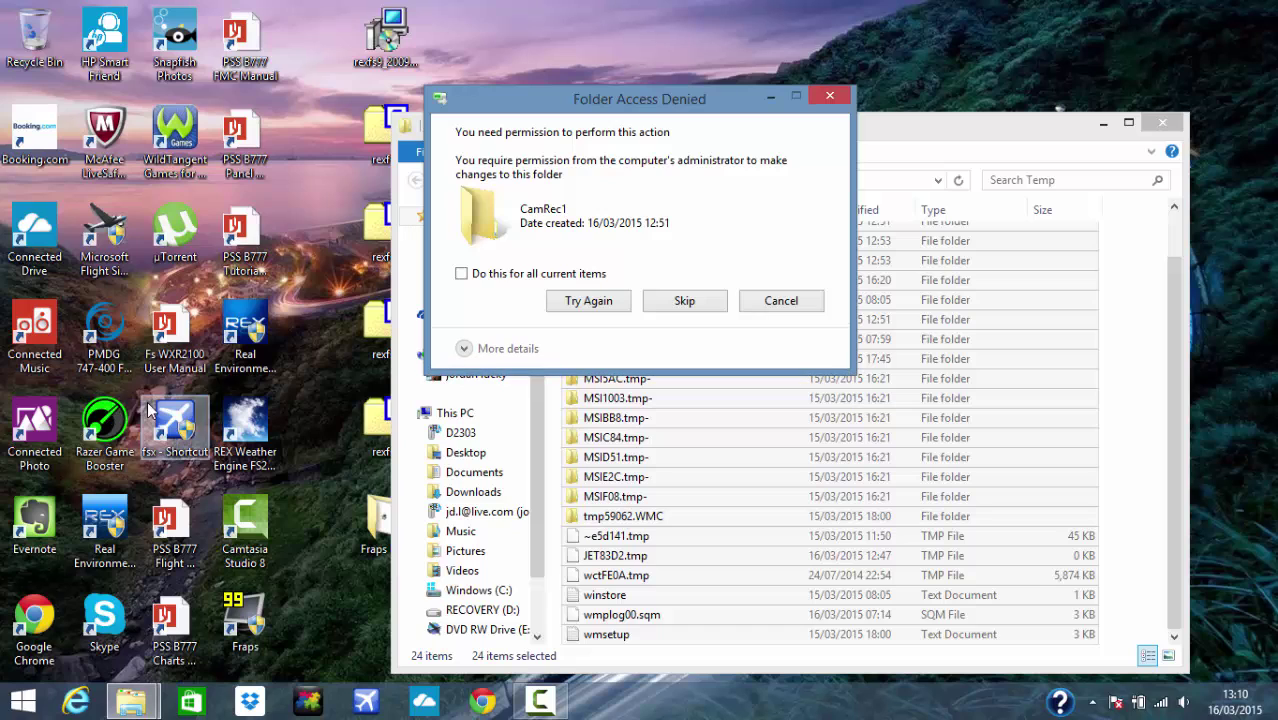
left_click(512, 278)
left_click(696, 306)
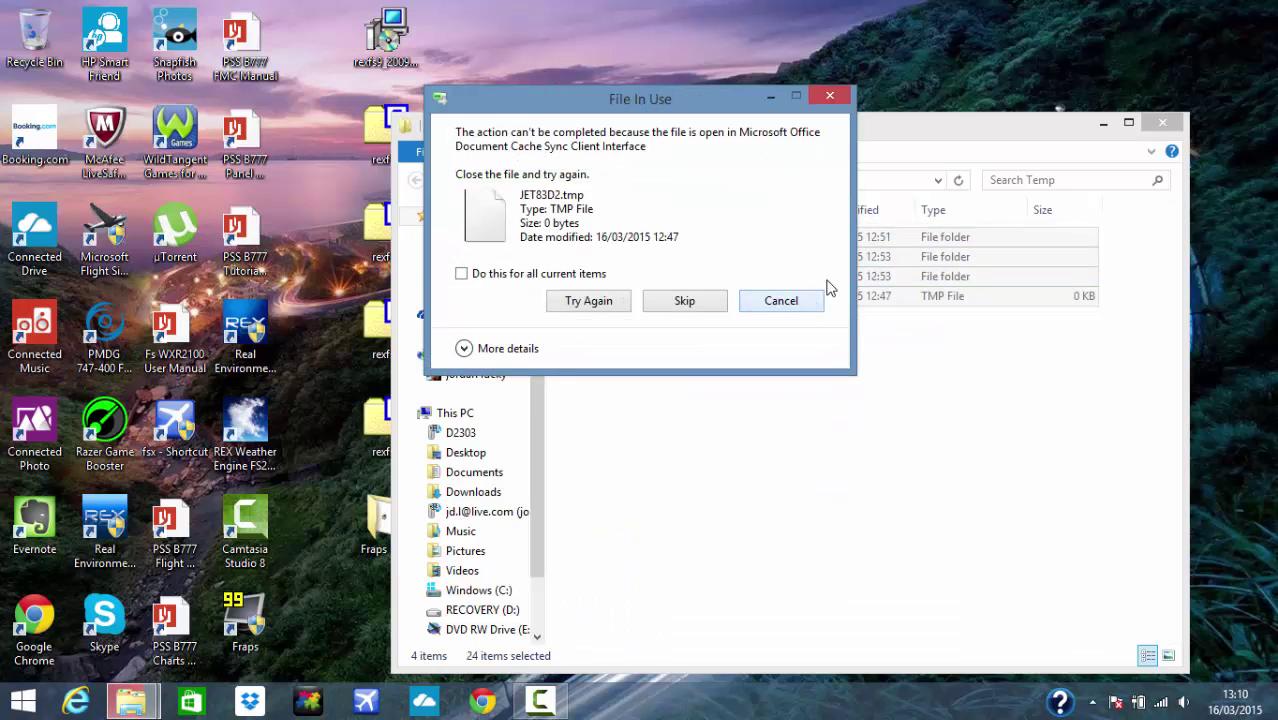
left_click(781, 300)
left_click(1150, 123)
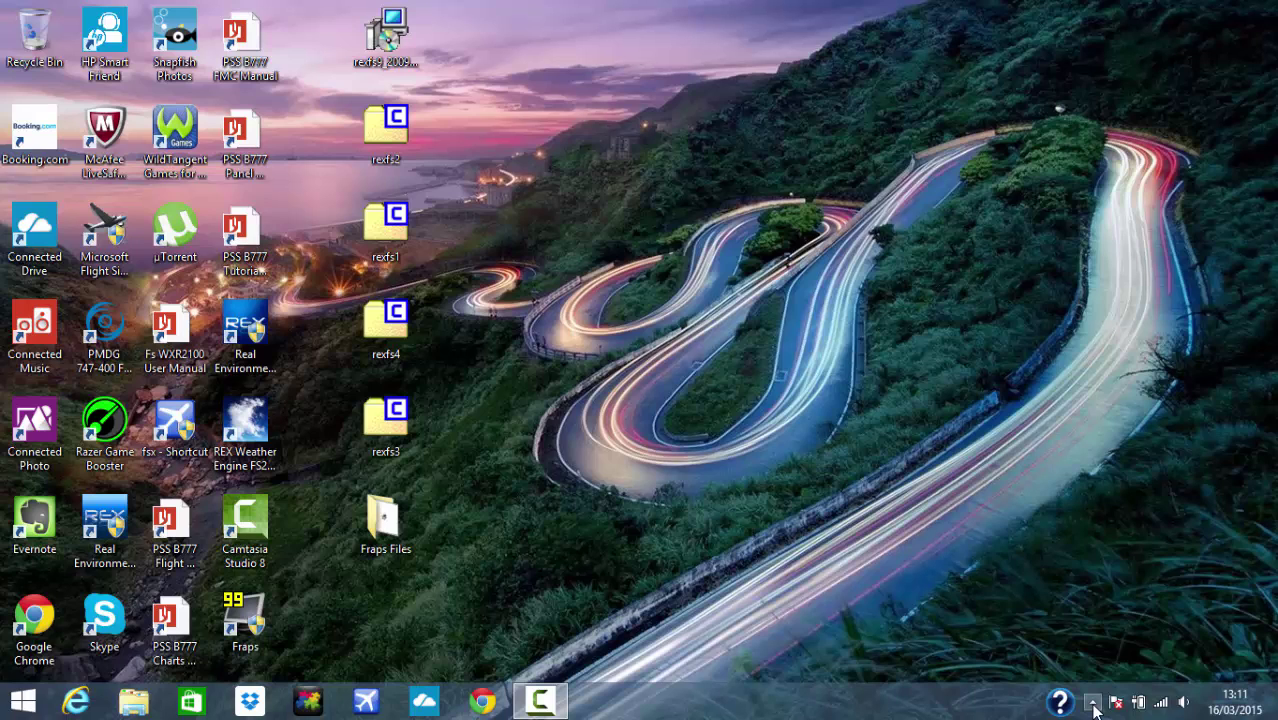
- Examine the hidden notification area icons for programs running in the background, and dismiss the list
left_click(1093, 706)
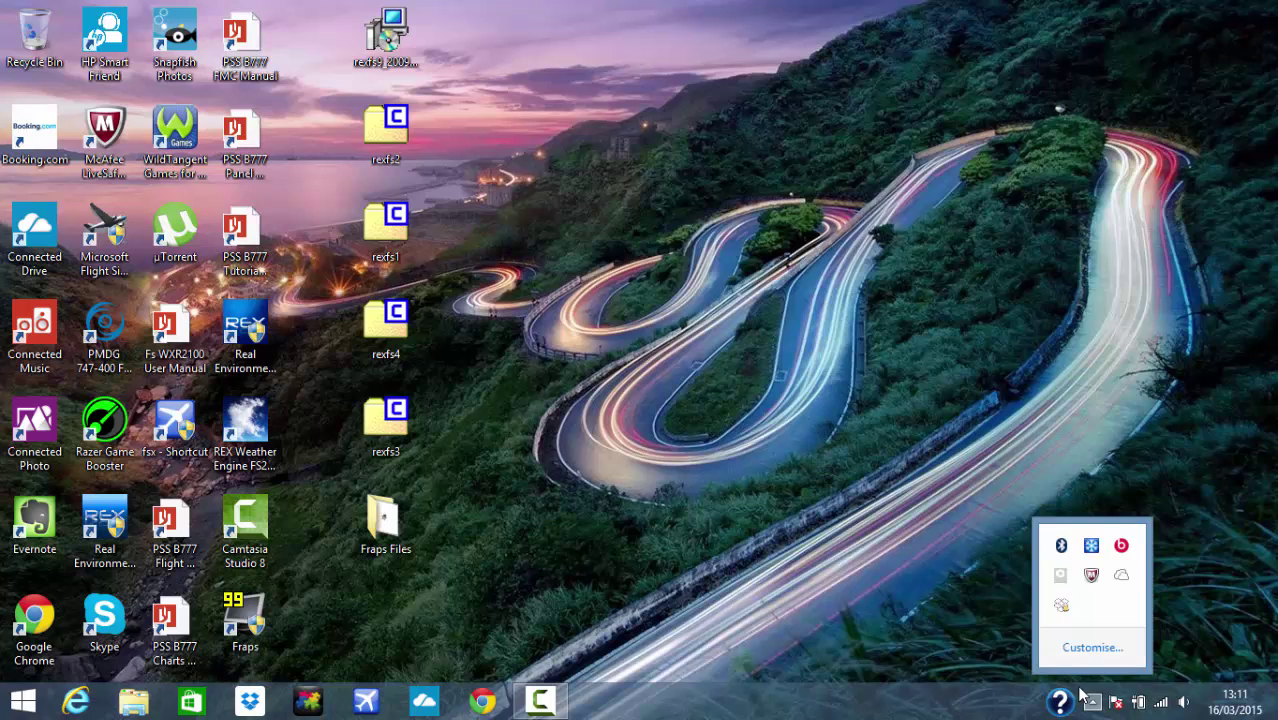
left_click(735, 532)
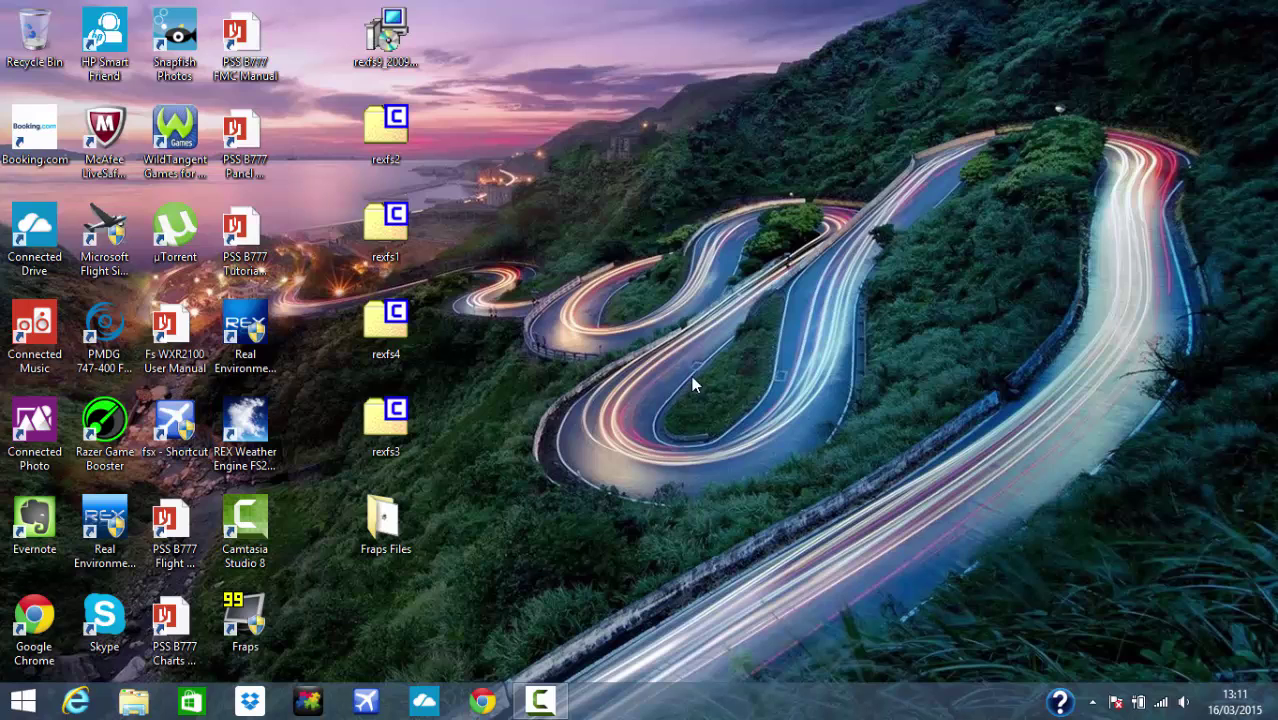
left_click(1093, 703)
left_click(795, 544)
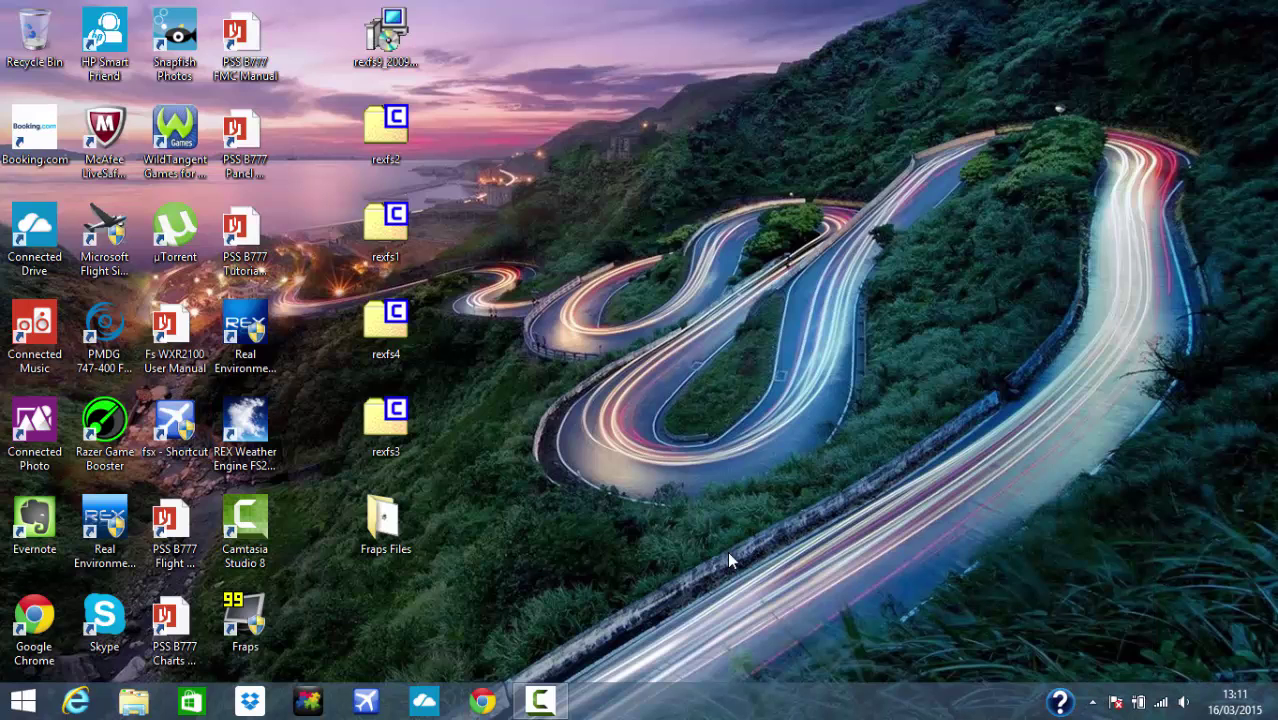